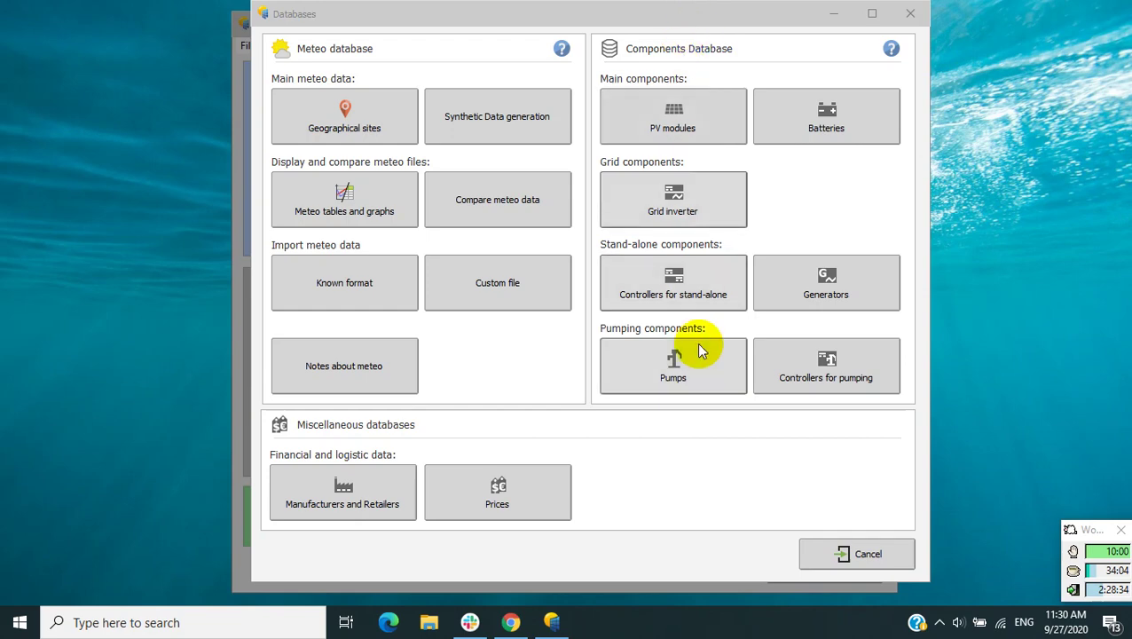
- Open the site and meteo settings of a grid-connected preliminary design and choose Trinidad And Tobago as the country
click(850, 552)
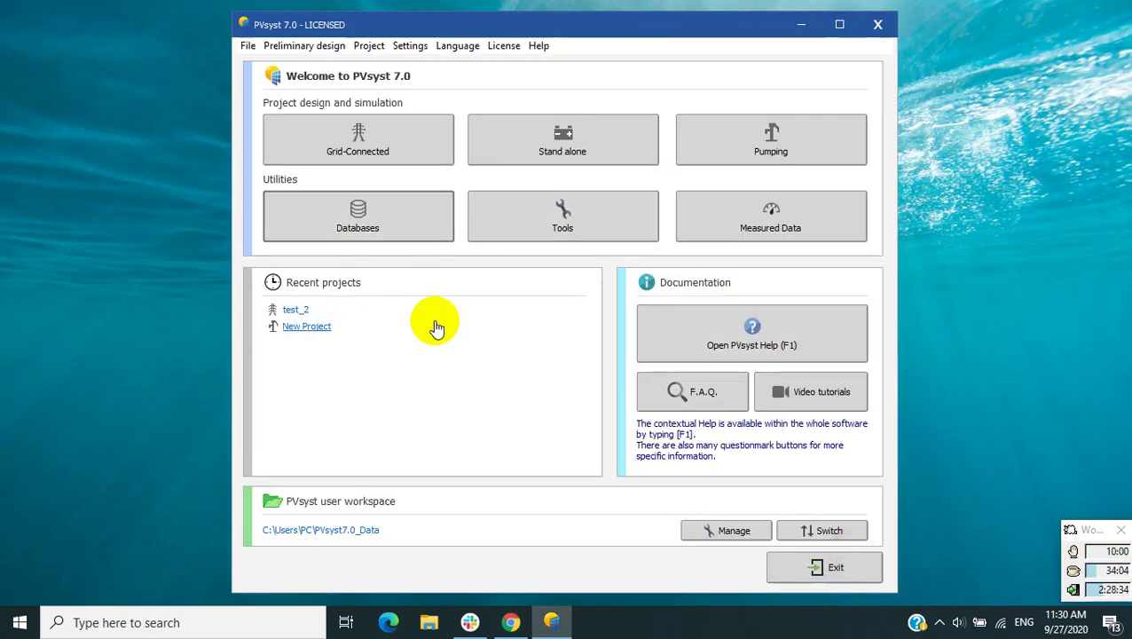
click(322, 46)
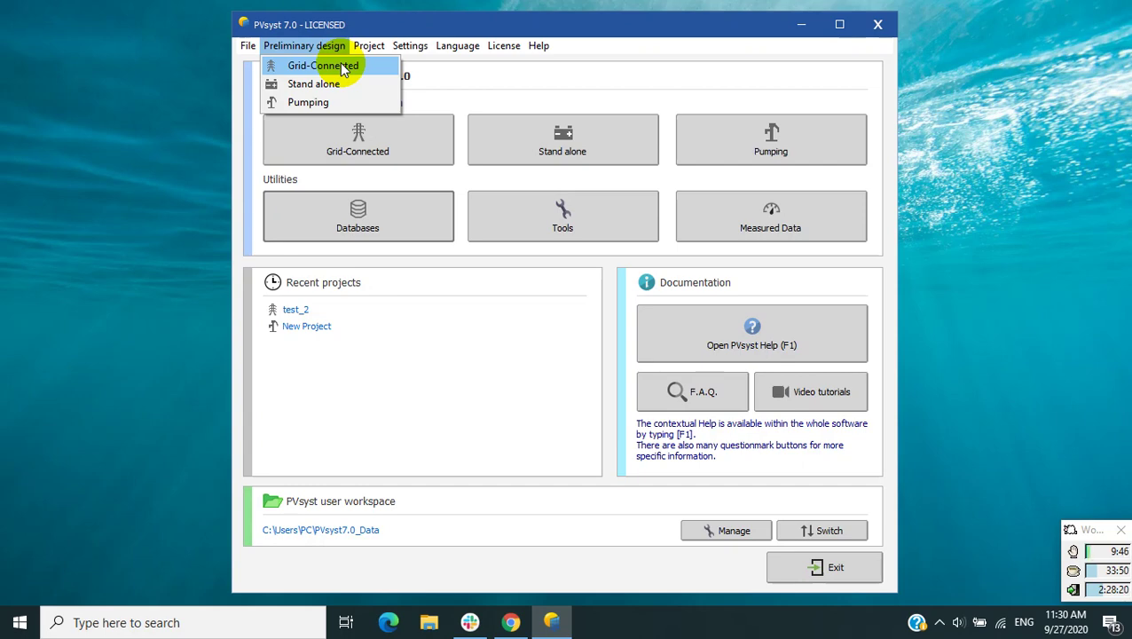
click(341, 67)
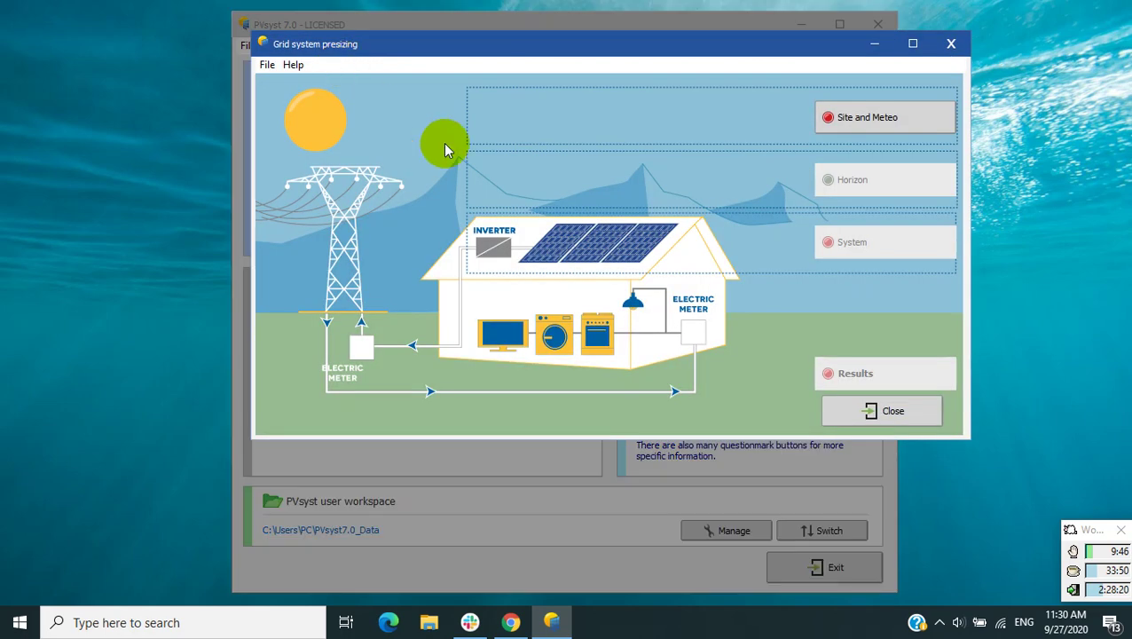
click(834, 116)
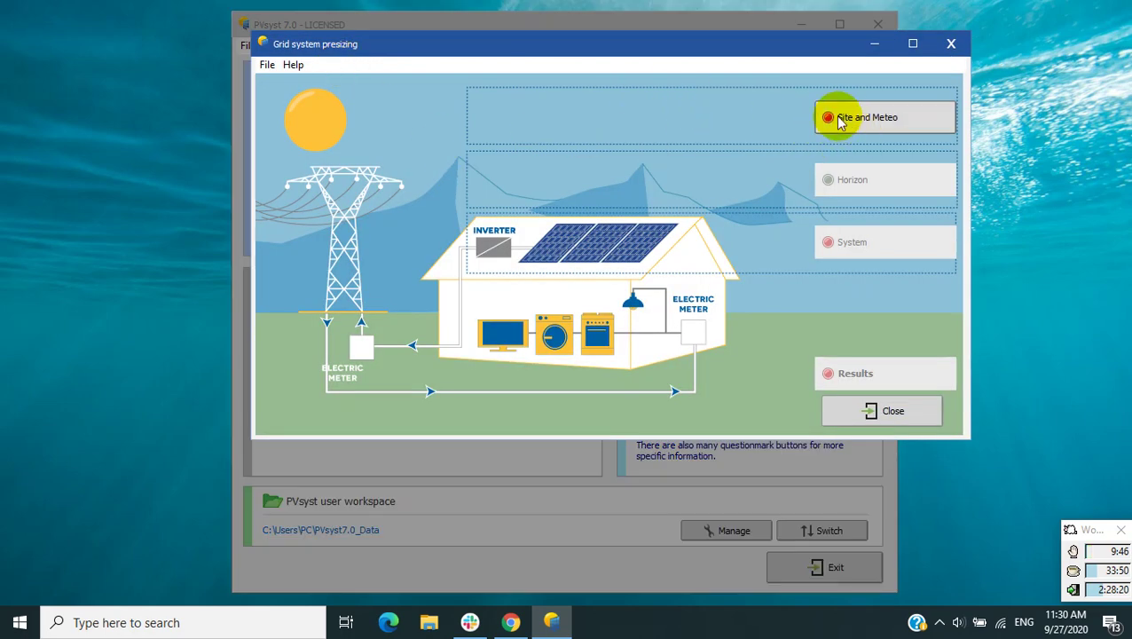
click(860, 128)
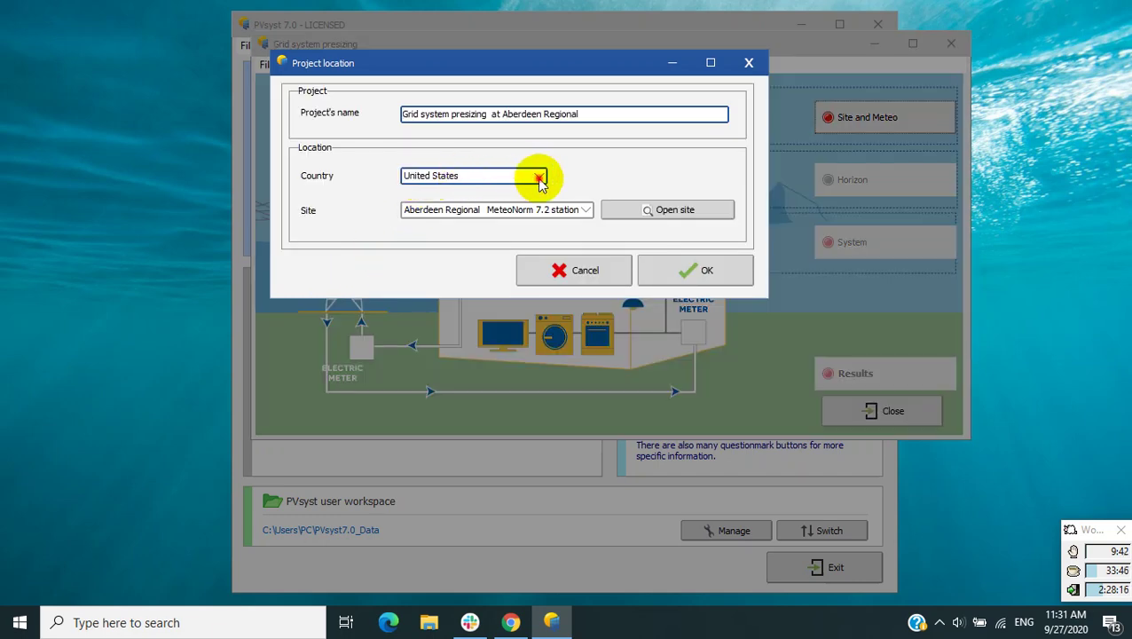
click(533, 176)
scroll(459, 233, up, 12)
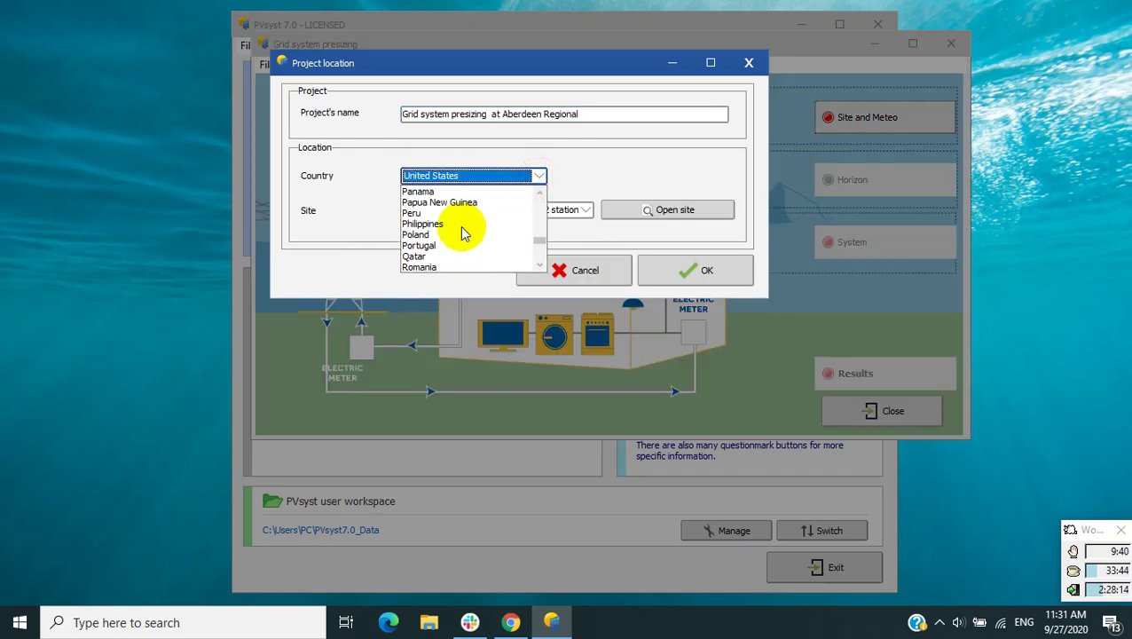
scroll(461, 232, down, 8)
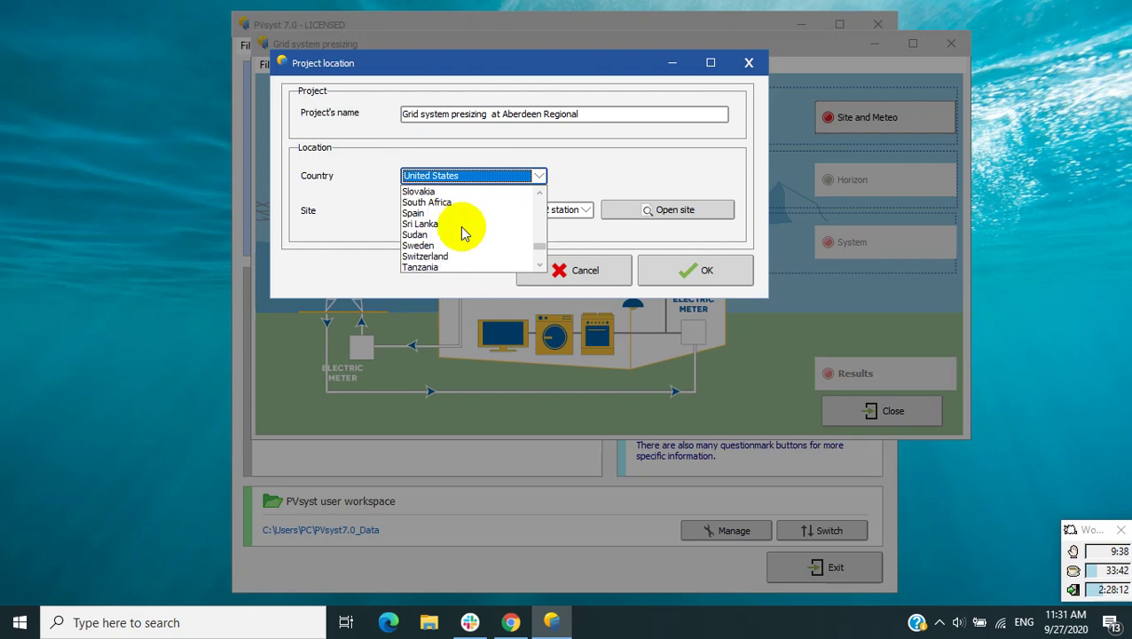
click(448, 235)
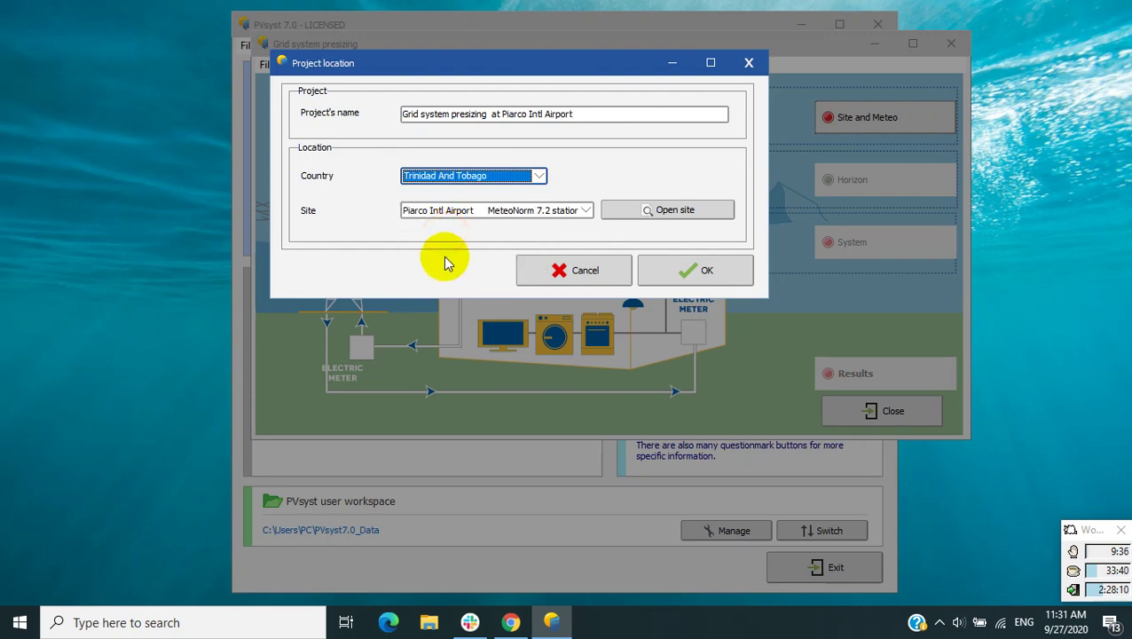
- Browse the available sites and countries for the project location, and discard the preliminary design
click(534, 211)
click(606, 169)
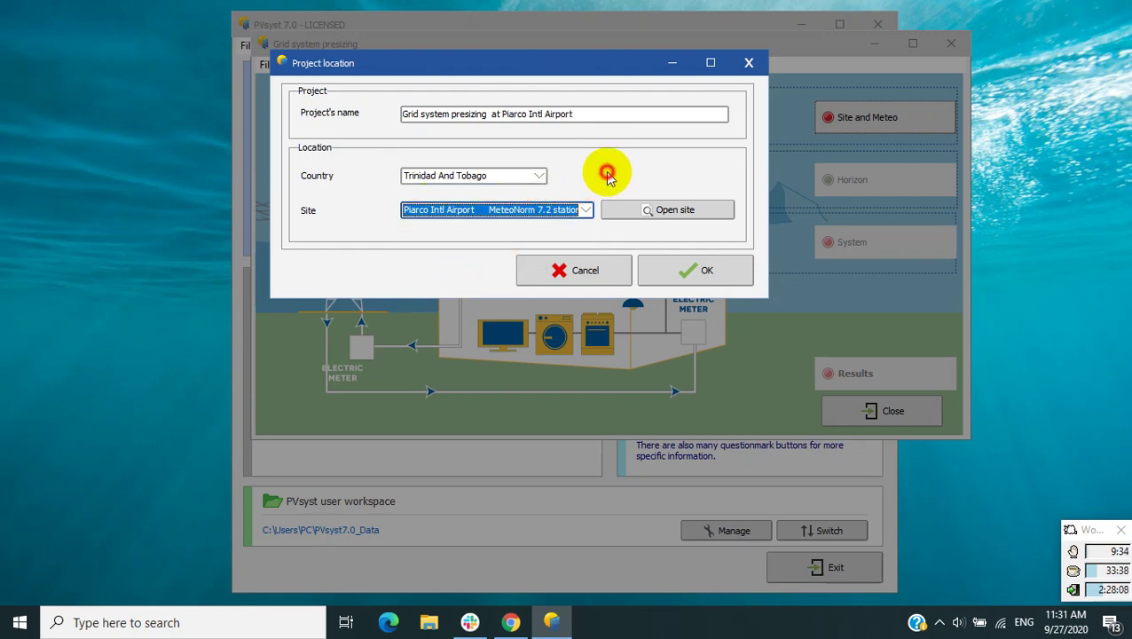
click(498, 175)
scroll(435, 220, up, 12)
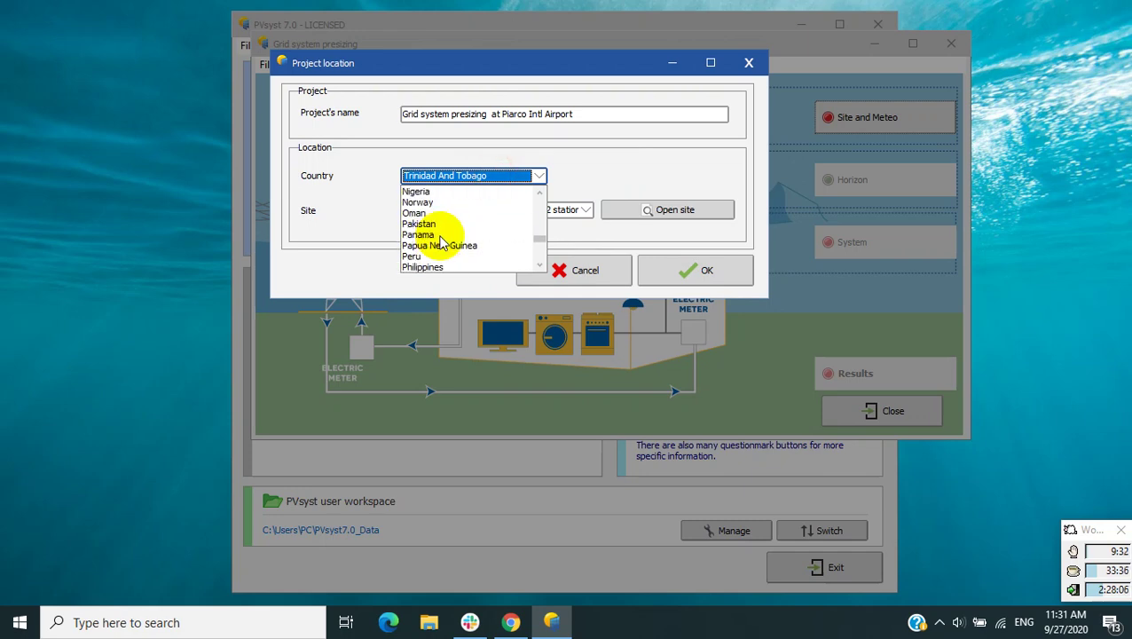
scroll(440, 237, down, 4)
scroll(441, 241, down, 3)
click(606, 164)
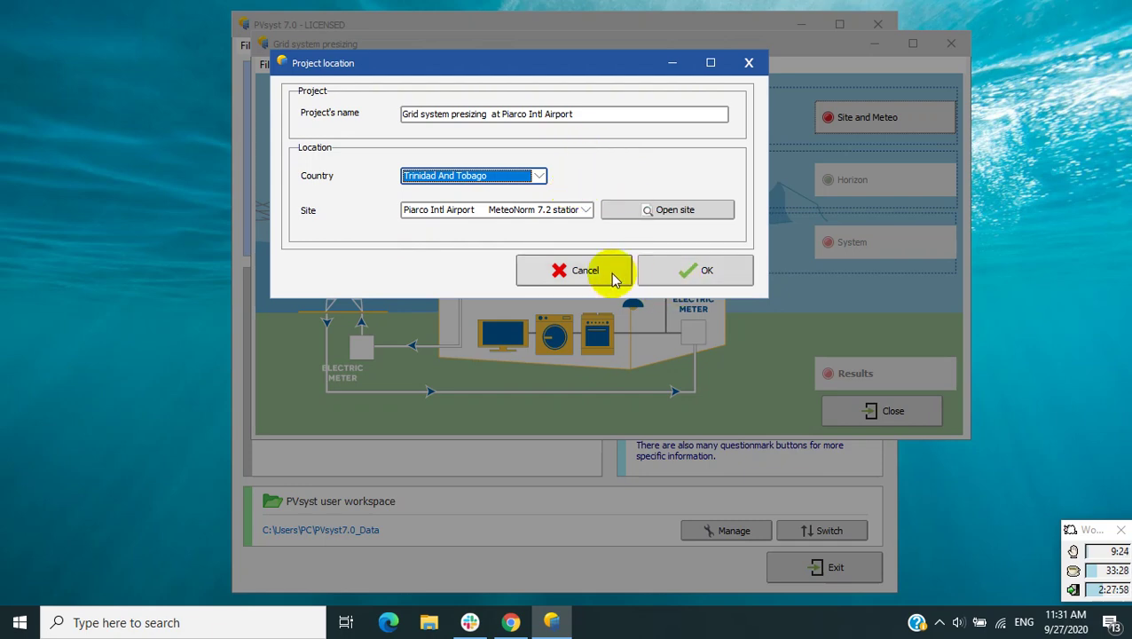
click(585, 270)
click(951, 43)
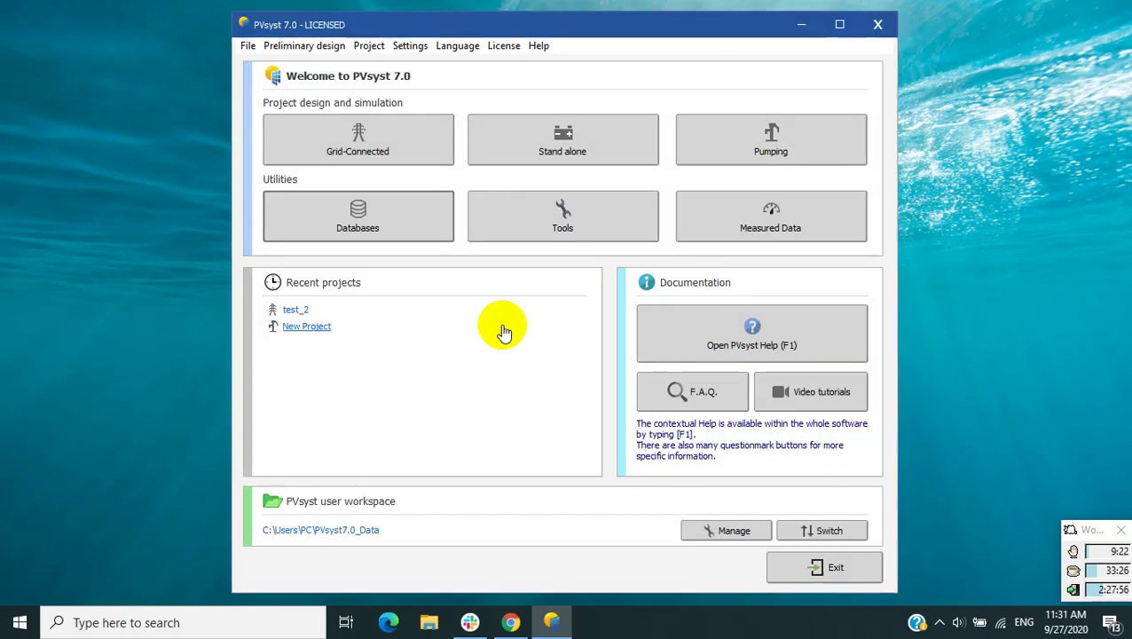
- Start a new geographical site in the geographical sites database
click(391, 220)
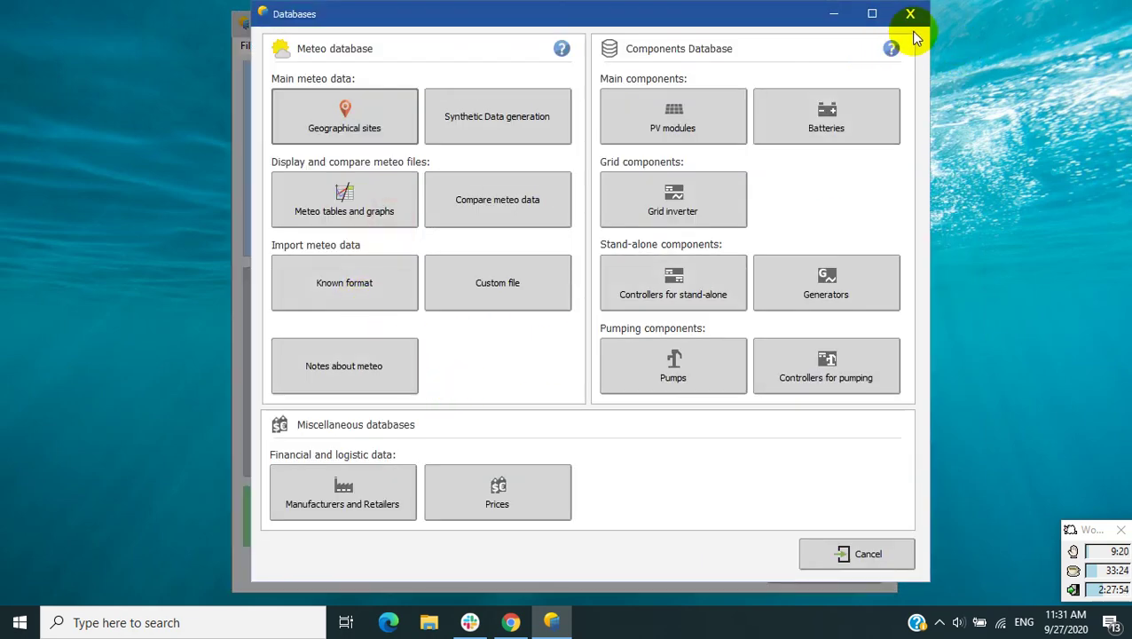
click(839, 554)
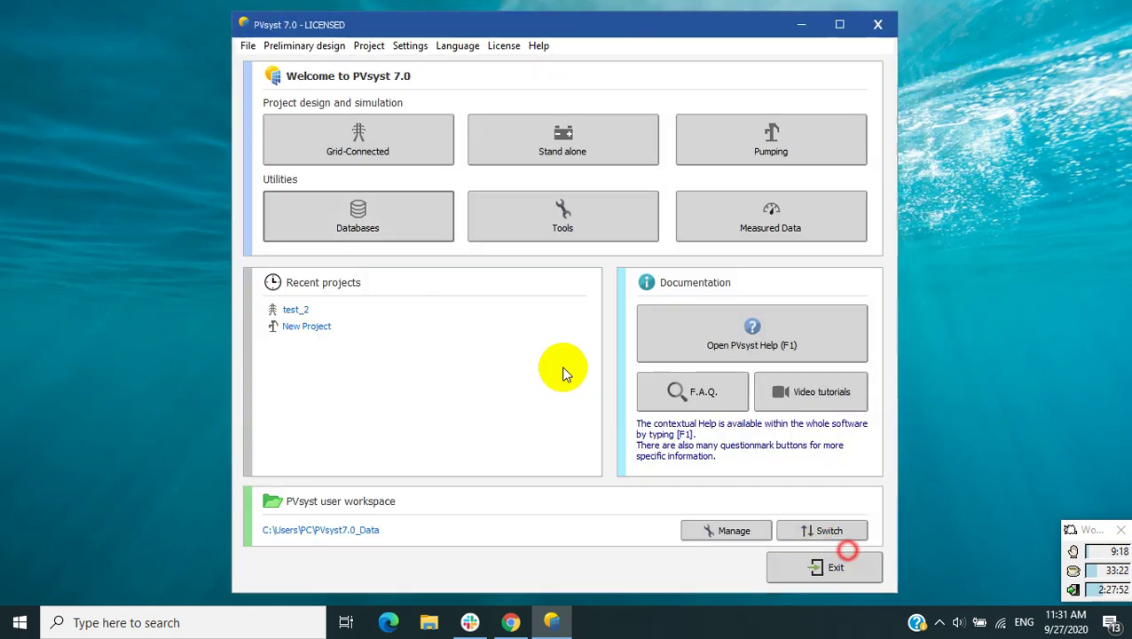
click(321, 226)
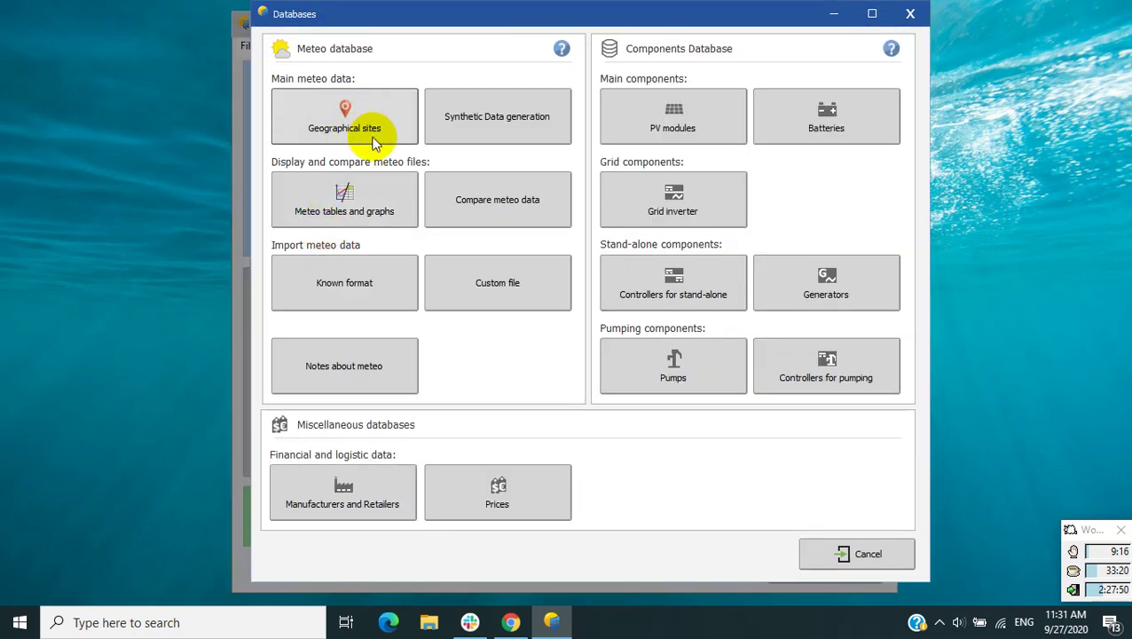
click(376, 135)
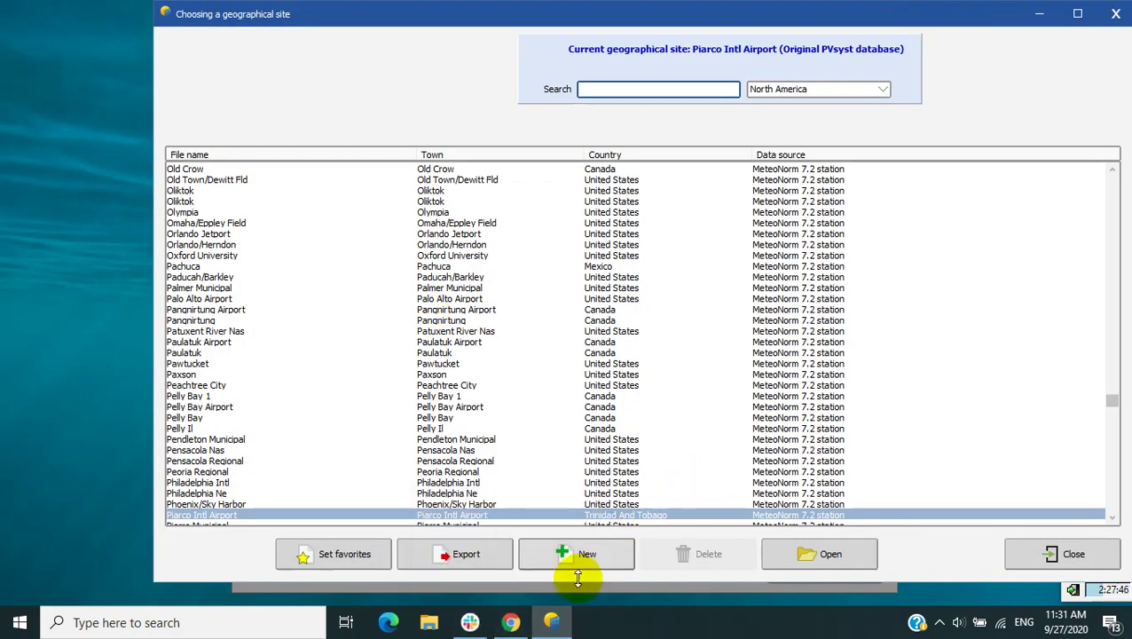
key(Escape)
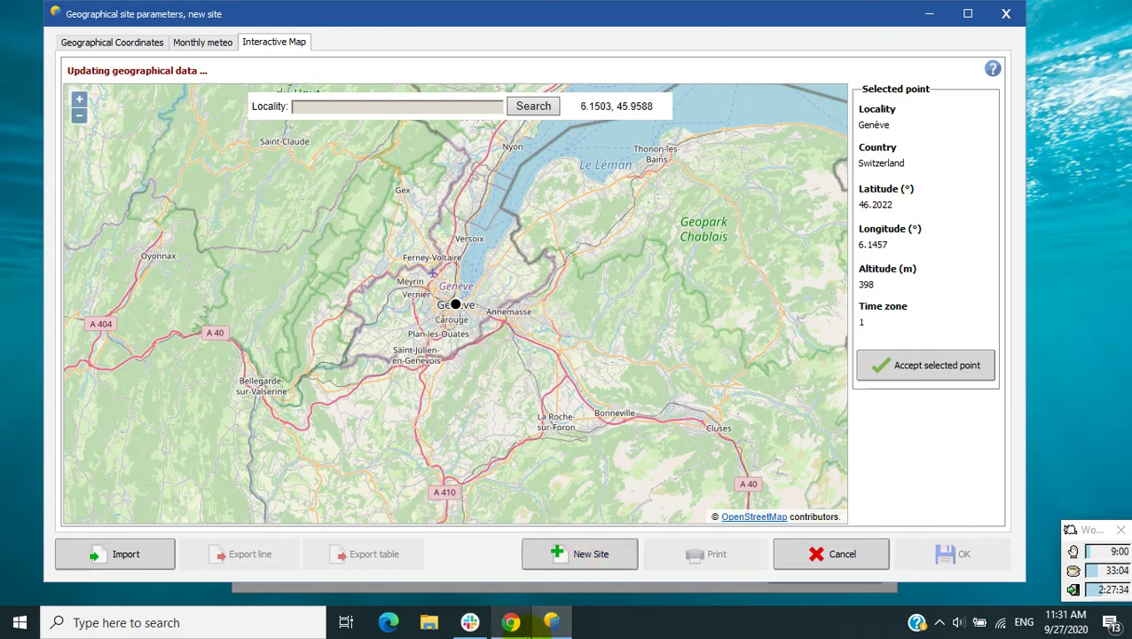
- Switch to Google Maps and pick a point in Tropico, Glendale, near Los Angeles
click(512, 622)
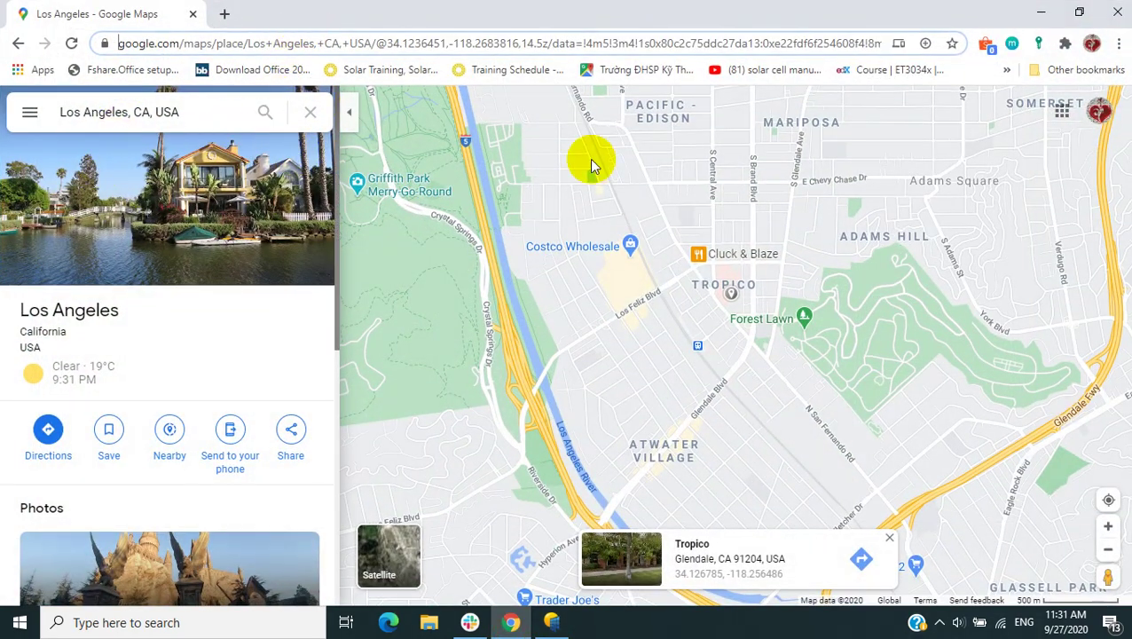
drag(767, 435, 689, 369)
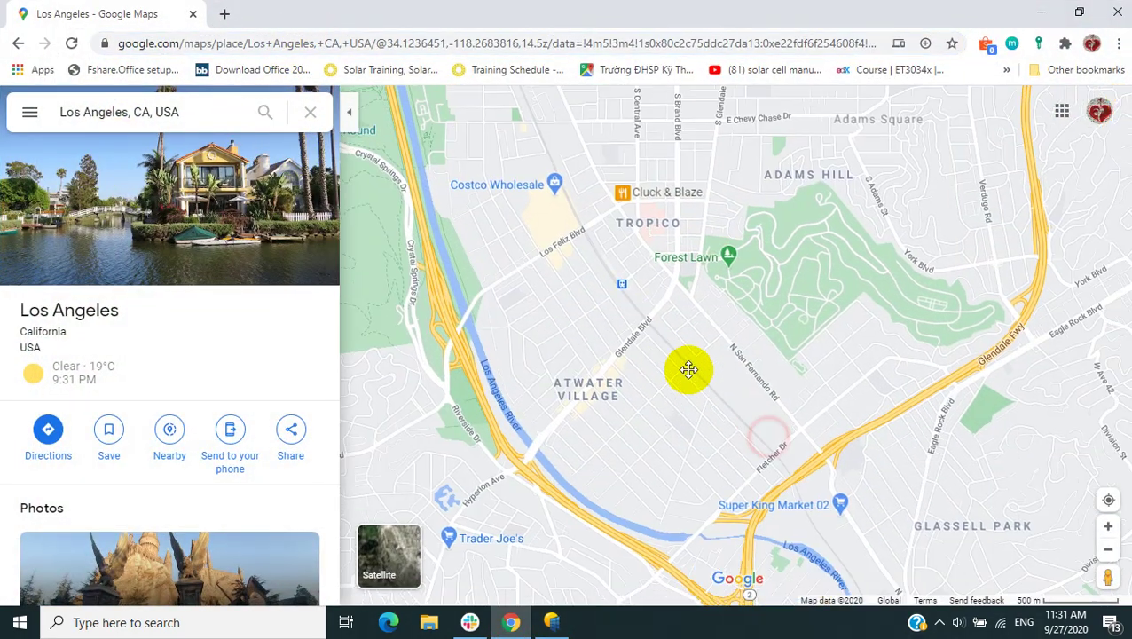
click(649, 240)
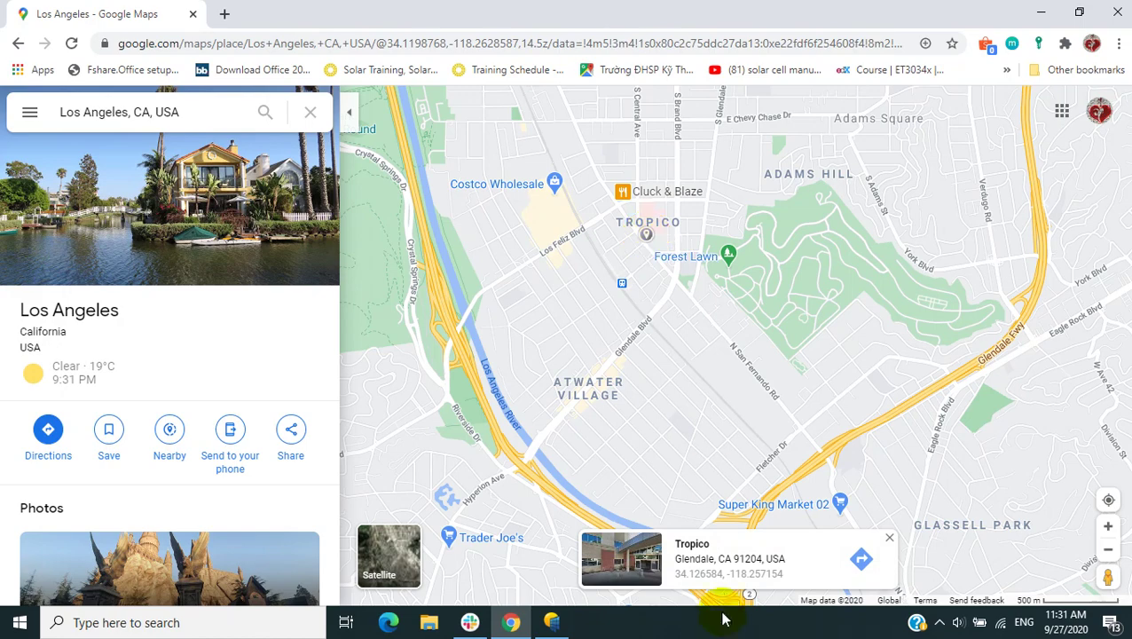
- Copy the coordinates 34.1198768,-118.2628587 from the web address of the map
click(399, 43)
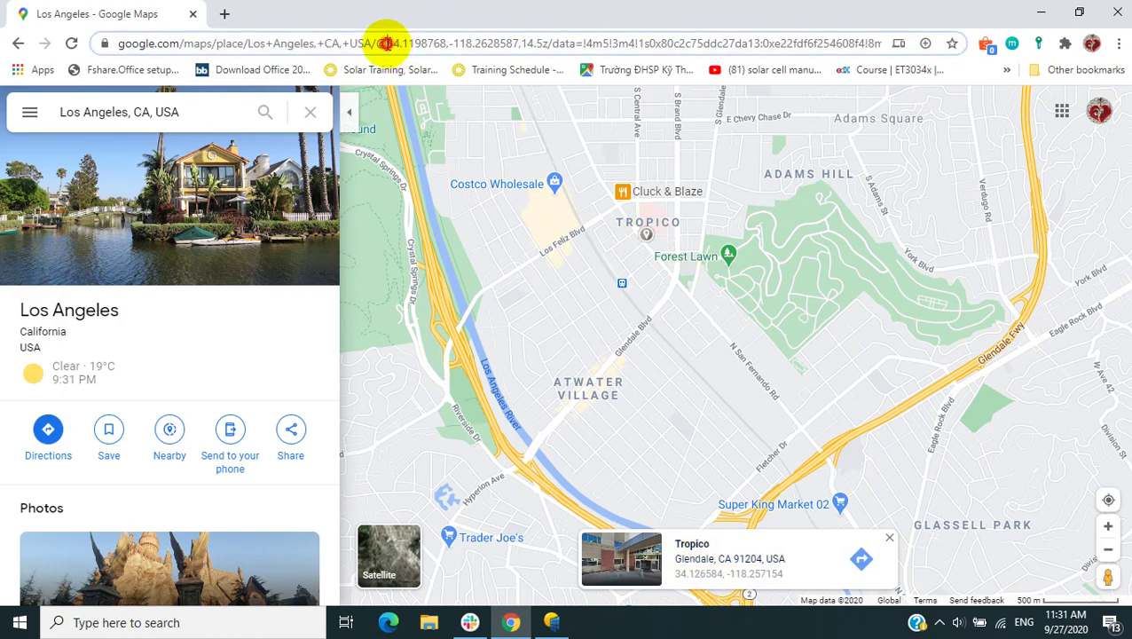
drag(385, 43, 524, 42)
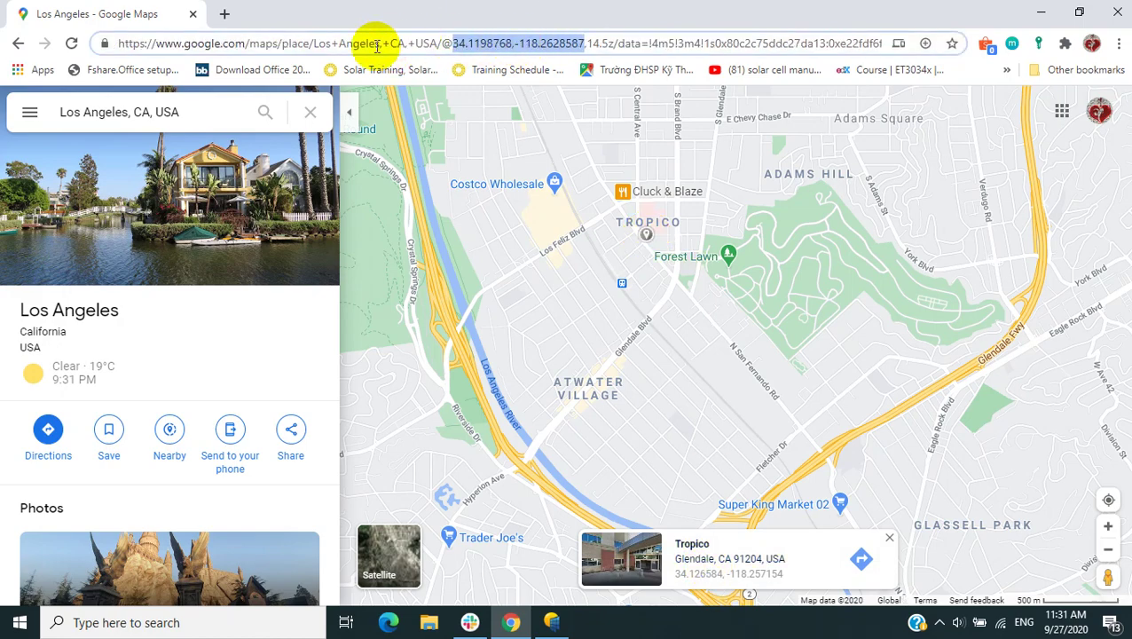
click(551, 621)
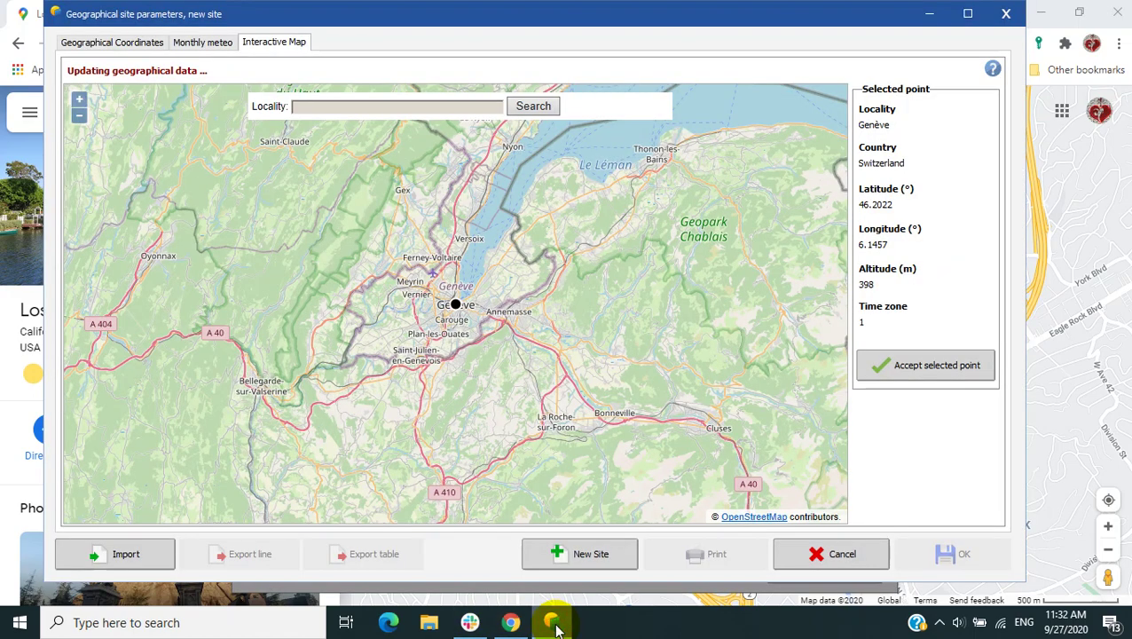
click(929, 13)
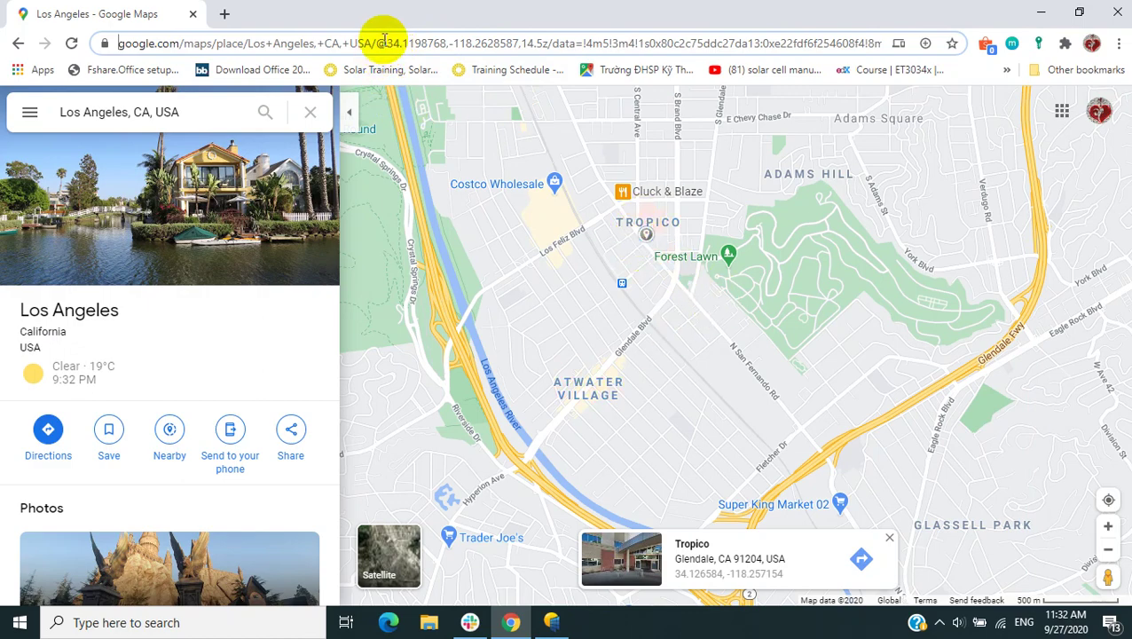
drag(388, 44, 585, 44)
key(ctrl+c)
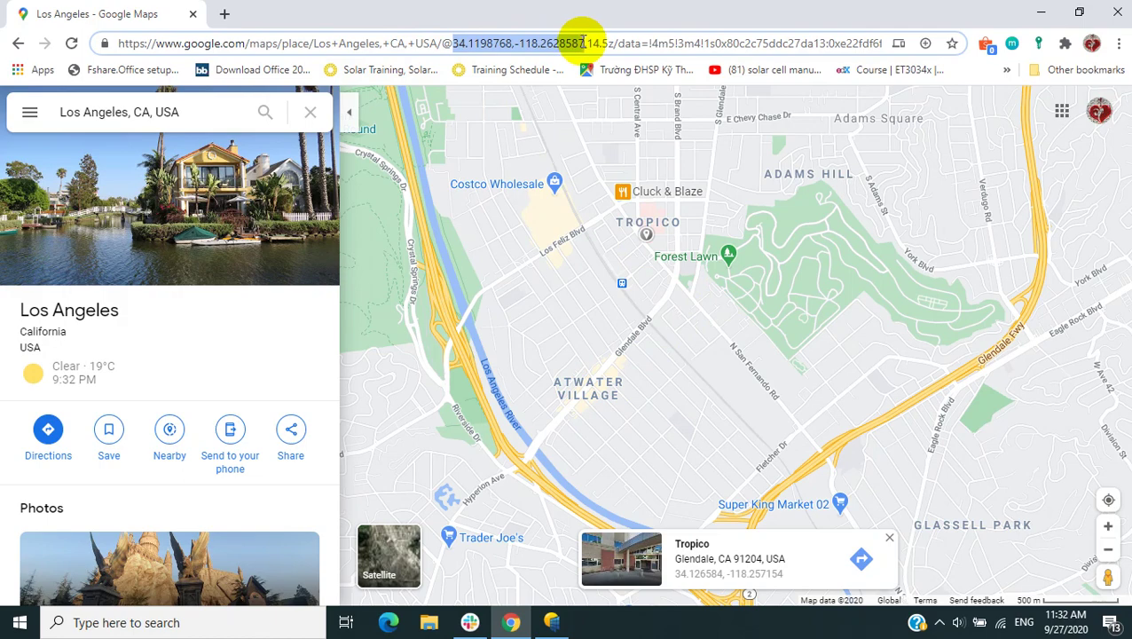
- Switch back to PVsyst, search the interactive map for 34.1198768,-118.2628587 and accept the selected point
click(551, 622)
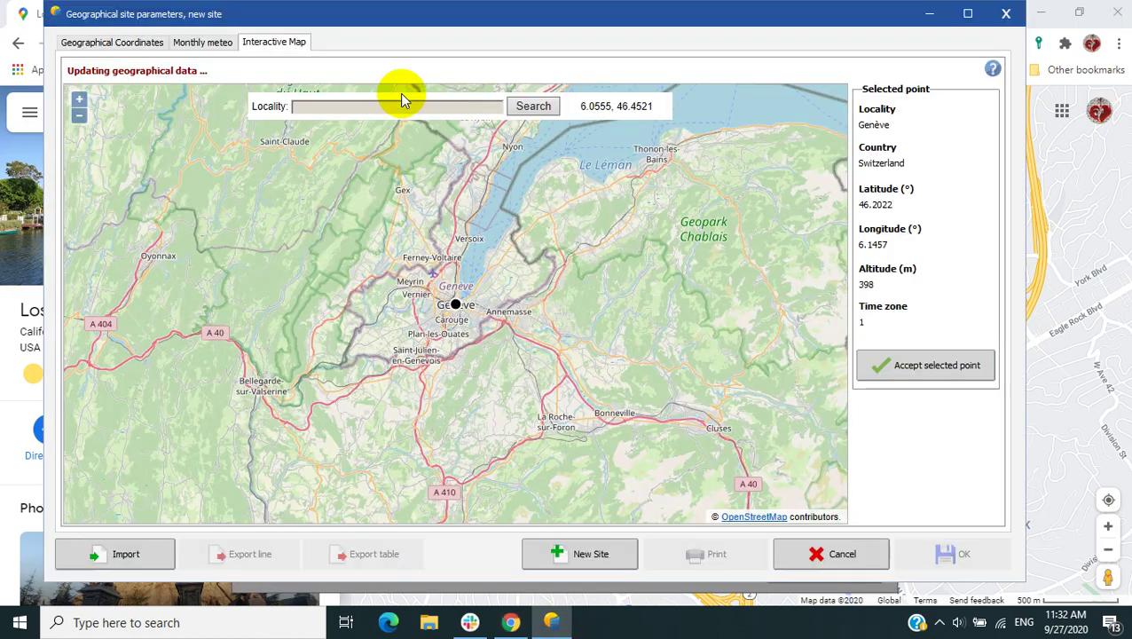
key(ctrl+v)
click(534, 106)
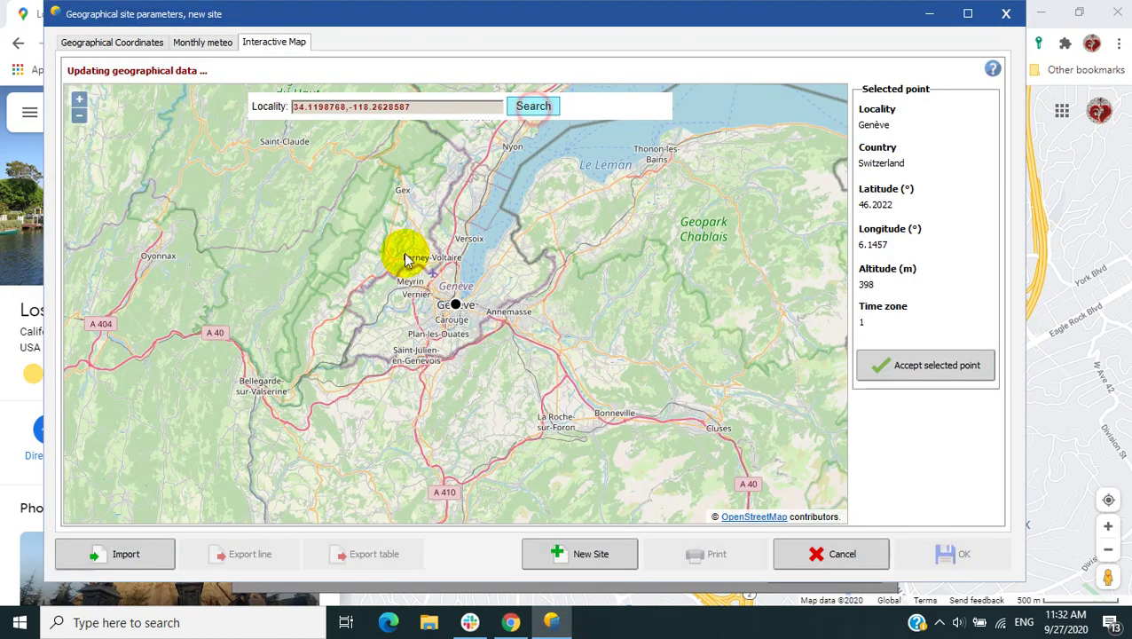
click(535, 106)
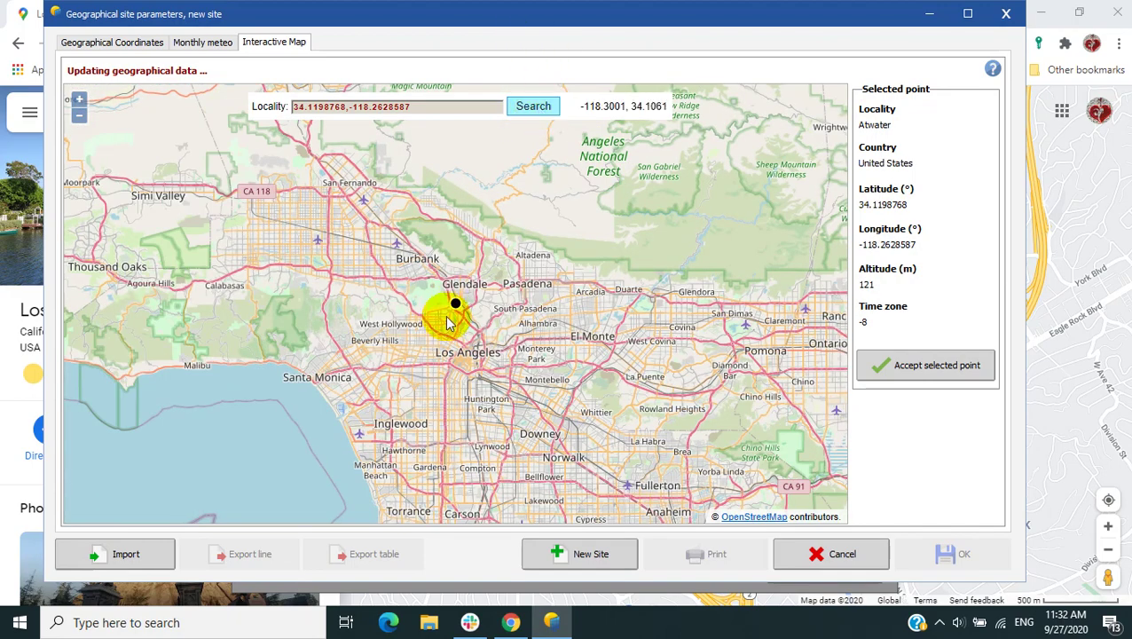
scroll(455, 303, up, 3)
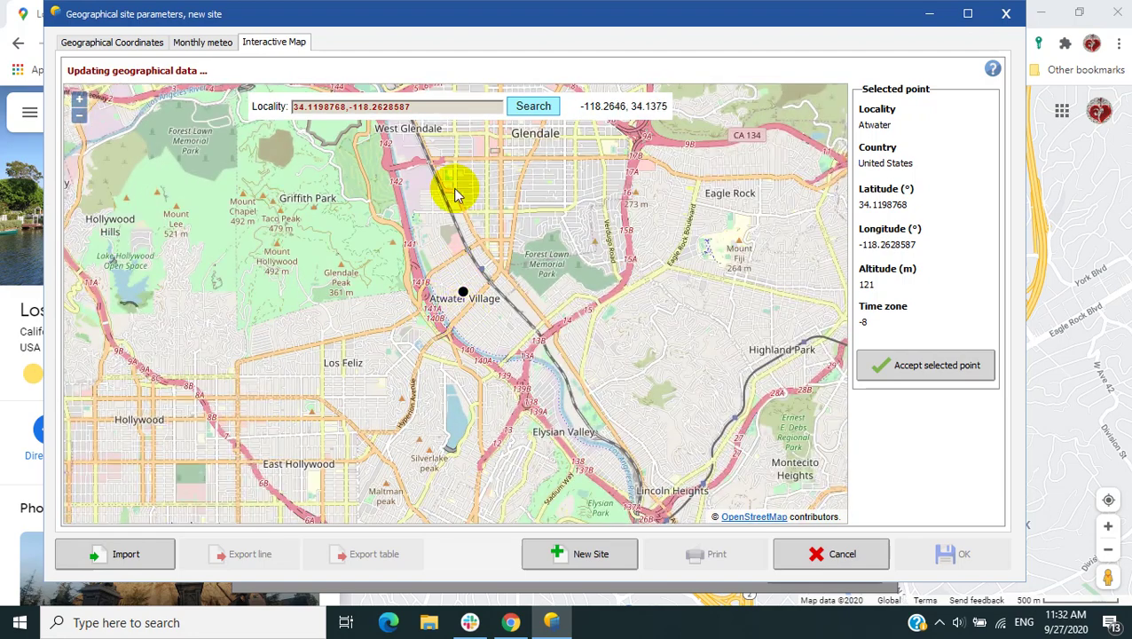
click(907, 369)
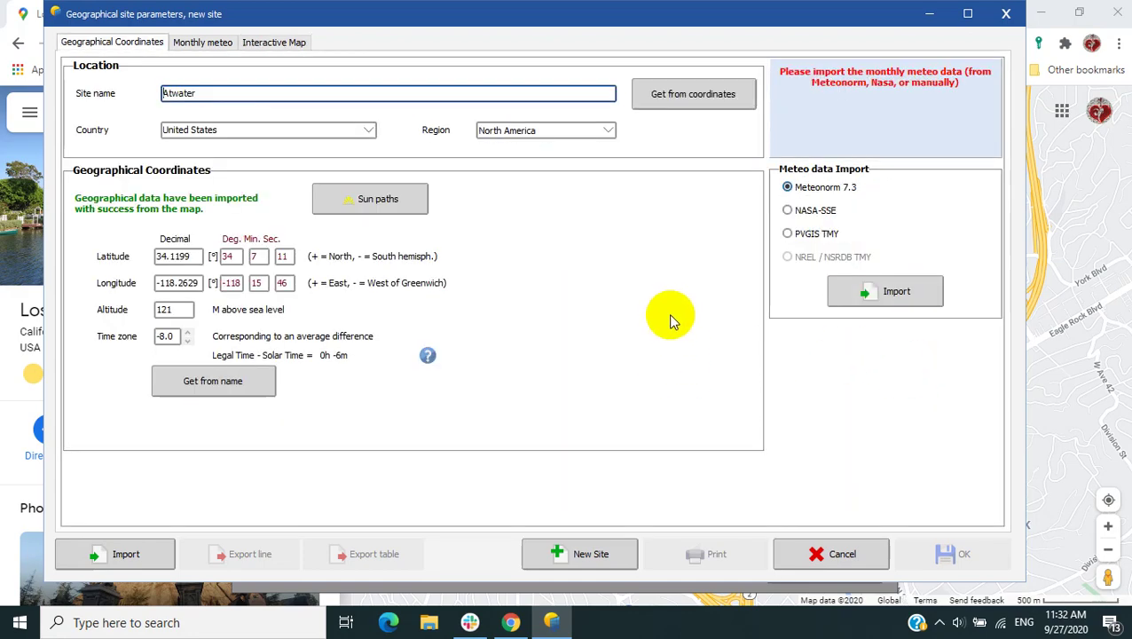
- Import the Meteonorm 7.3 monthly meteo data for the site and save the geographical site file as Atwater_MN73
click(876, 294)
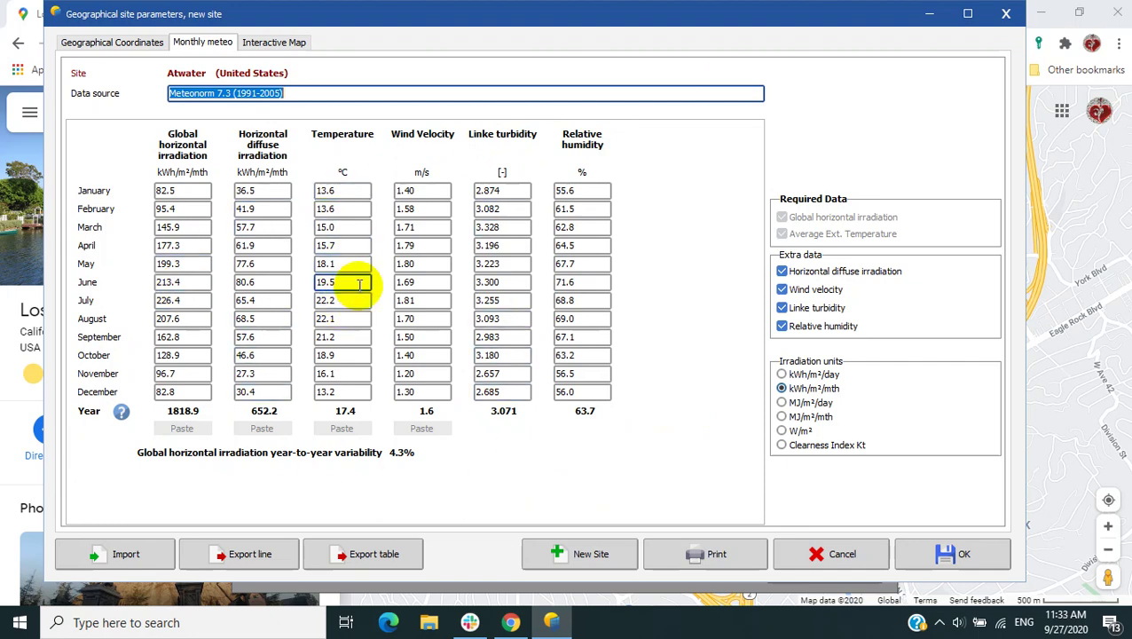
click(962, 559)
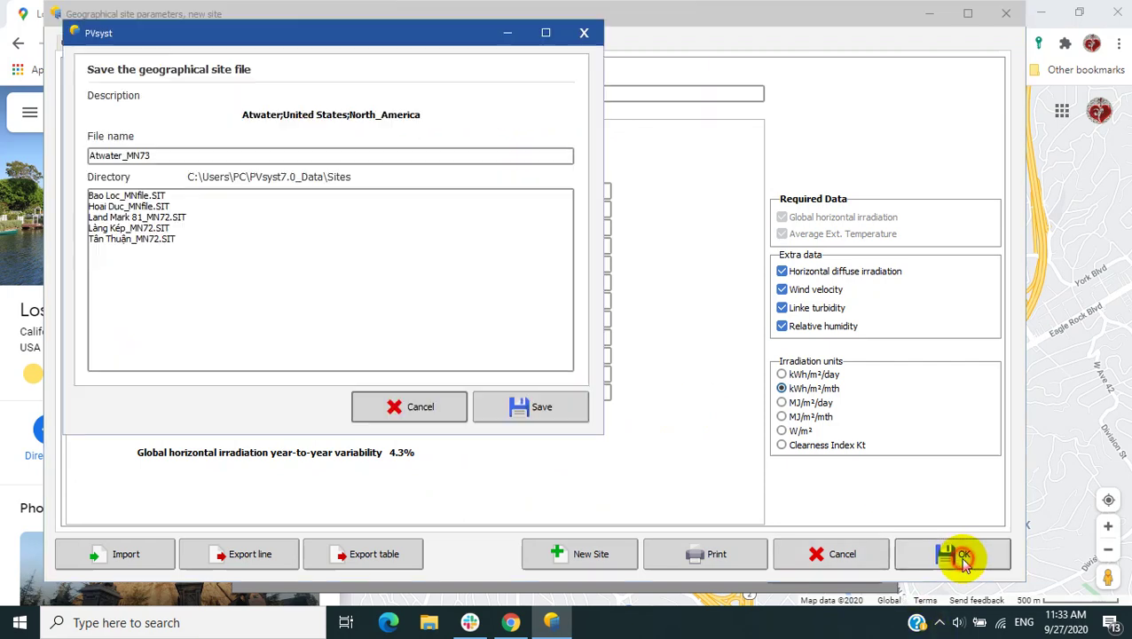
click(525, 404)
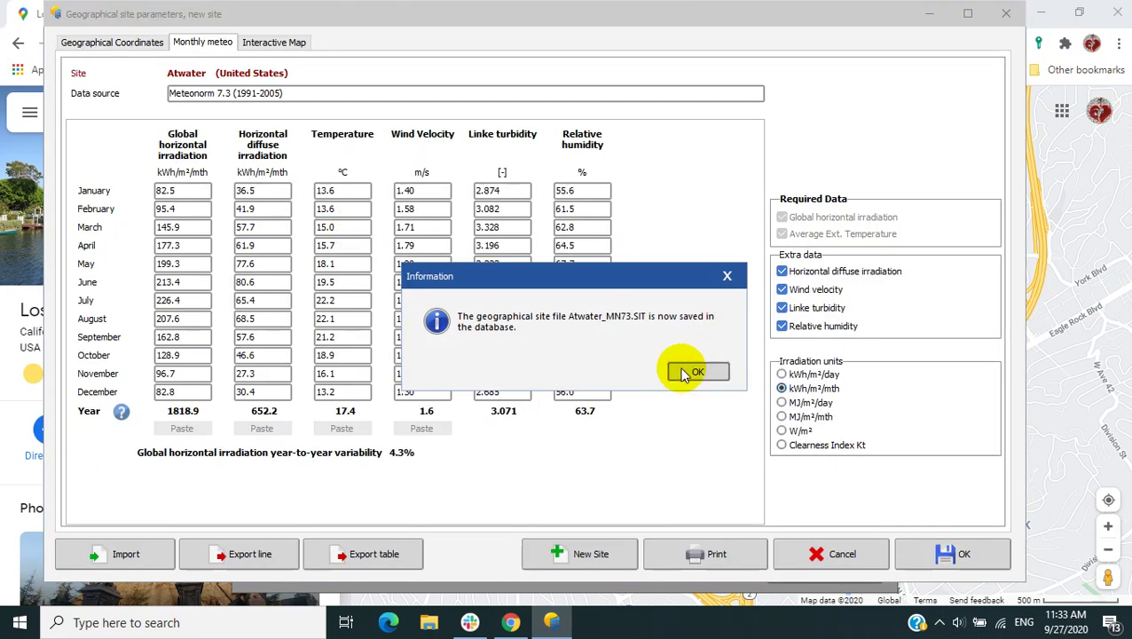
click(691, 371)
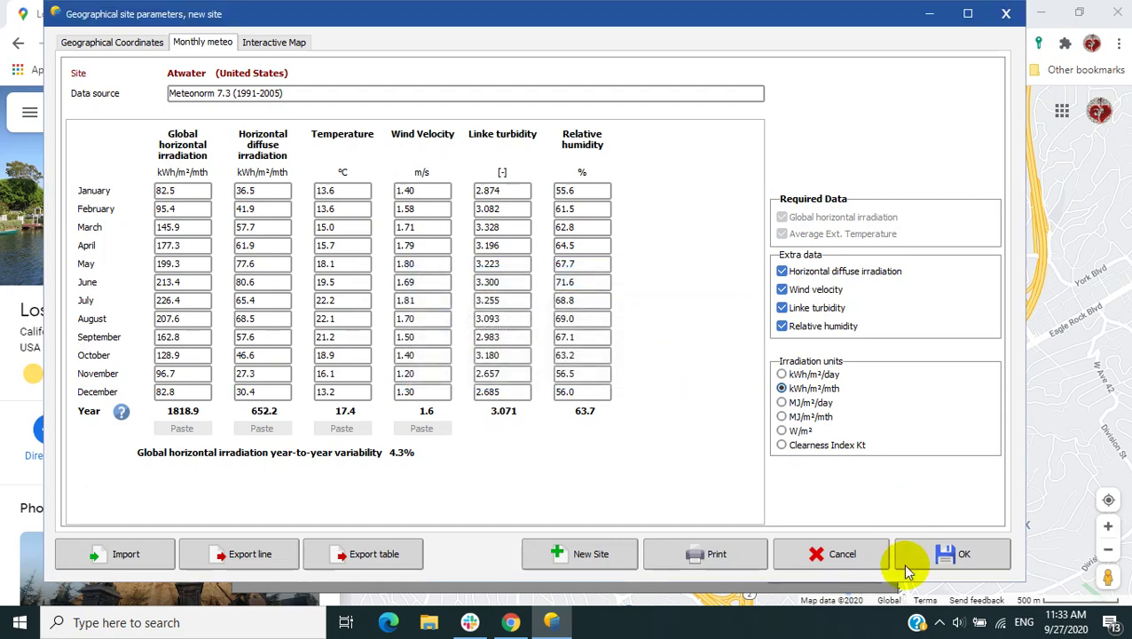
- Save the Atwater site together with its synthetic hourly meteo file and close the site list and the databases
click(946, 554)
click(615, 371)
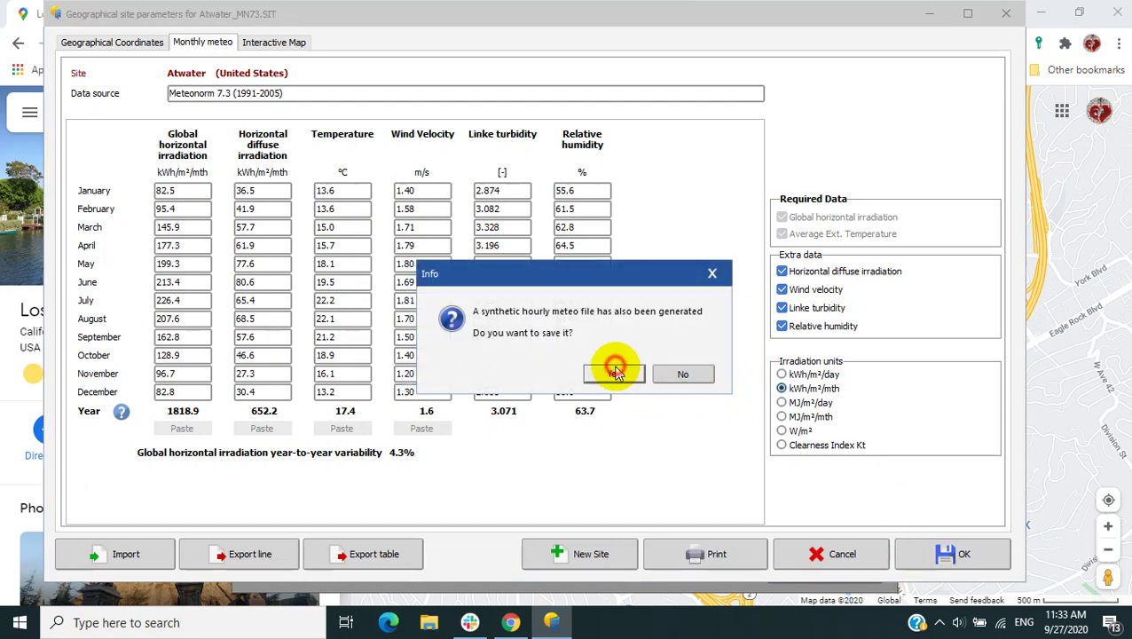
click(545, 401)
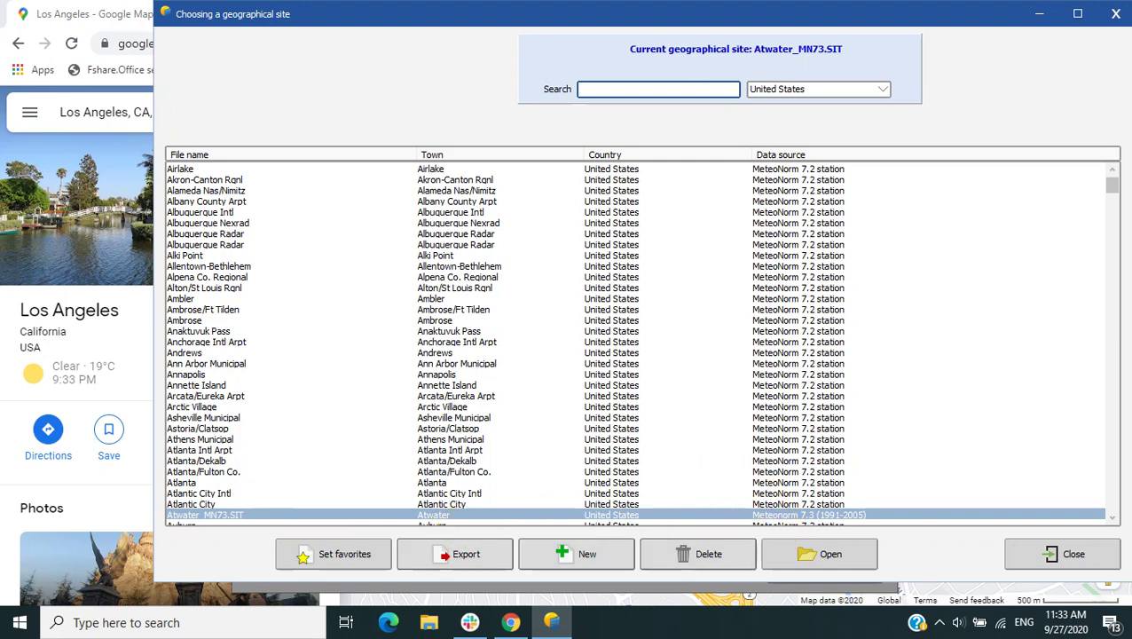
click(1052, 554)
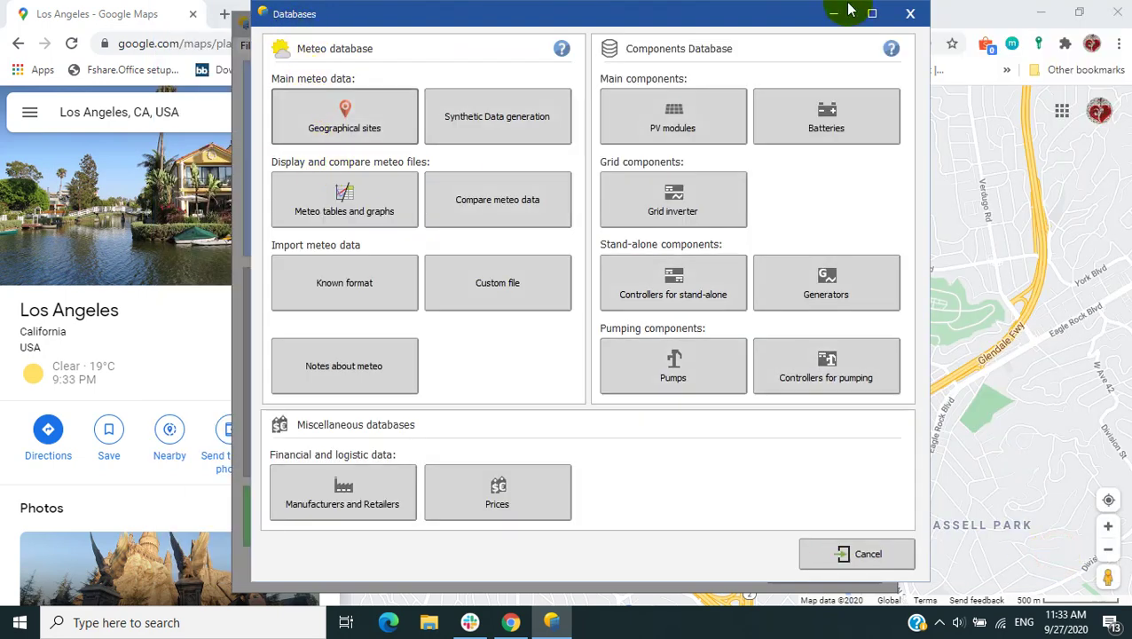
click(909, 18)
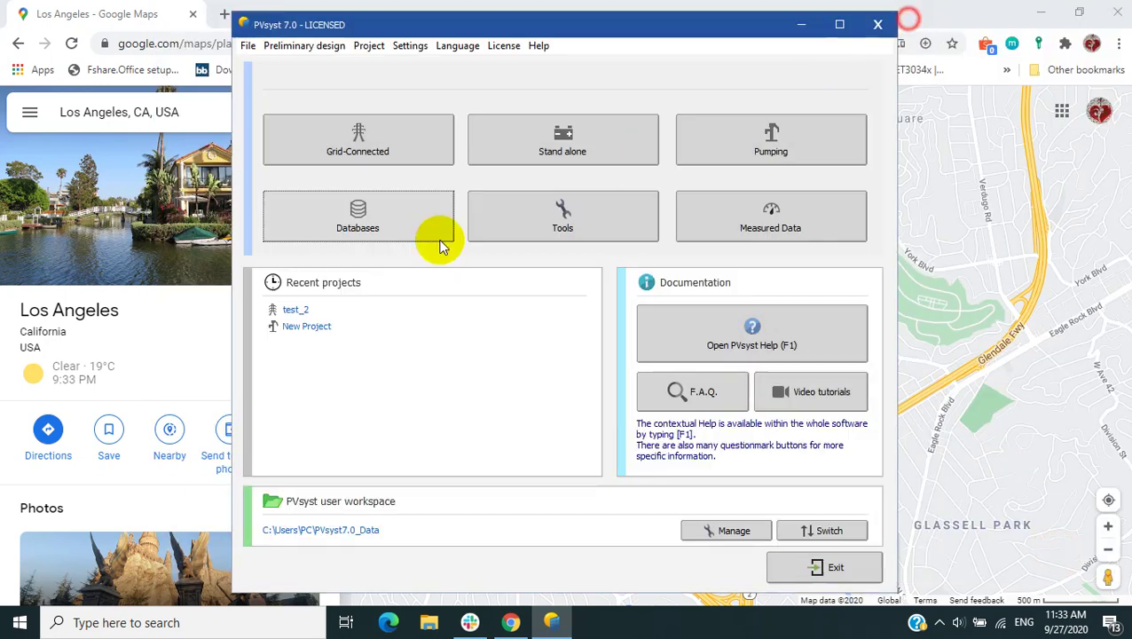
- Start a grid-connected preliminary design and open its site and meteo definition
click(300, 46)
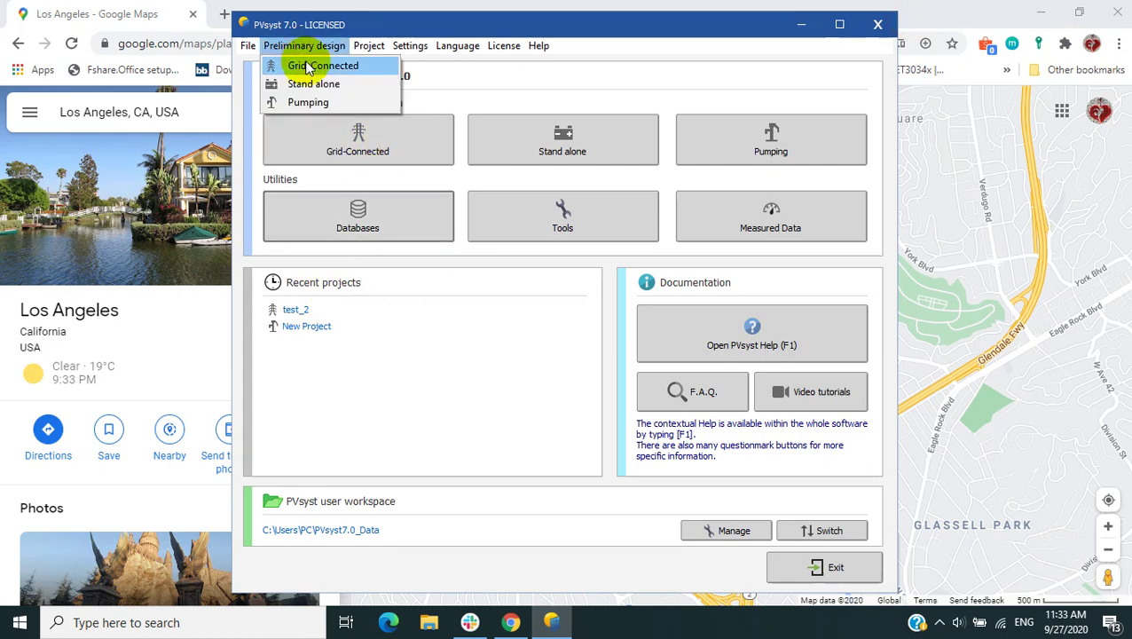
click(306, 66)
click(858, 120)
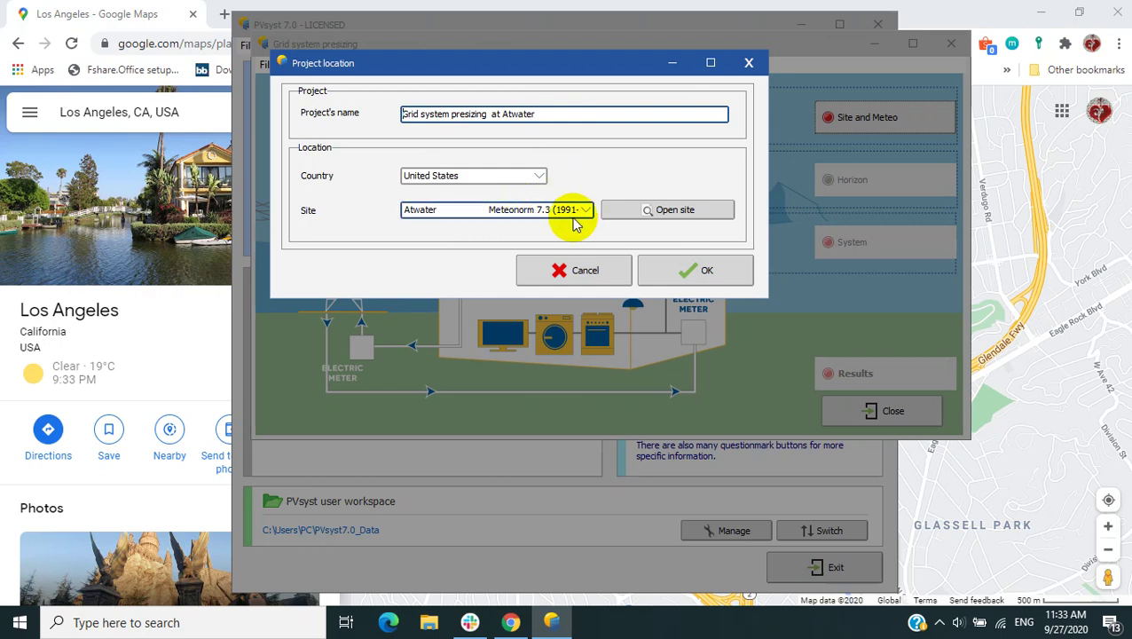
- Review the geographical coordinates and monthly meteo data of the Atwater site
click(650, 220)
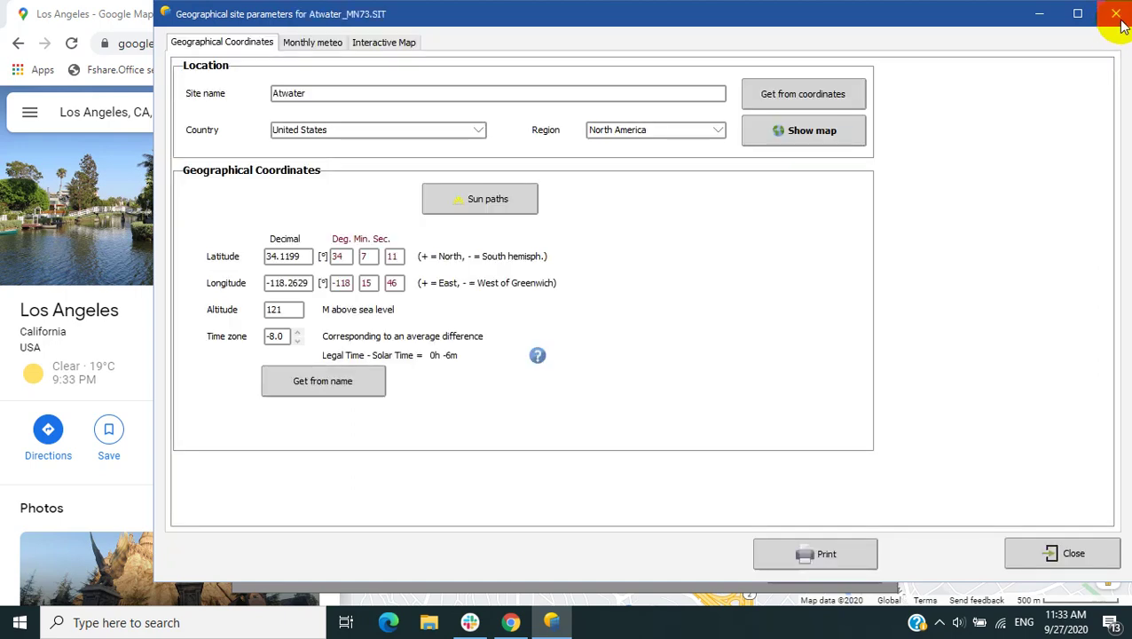
click(330, 44)
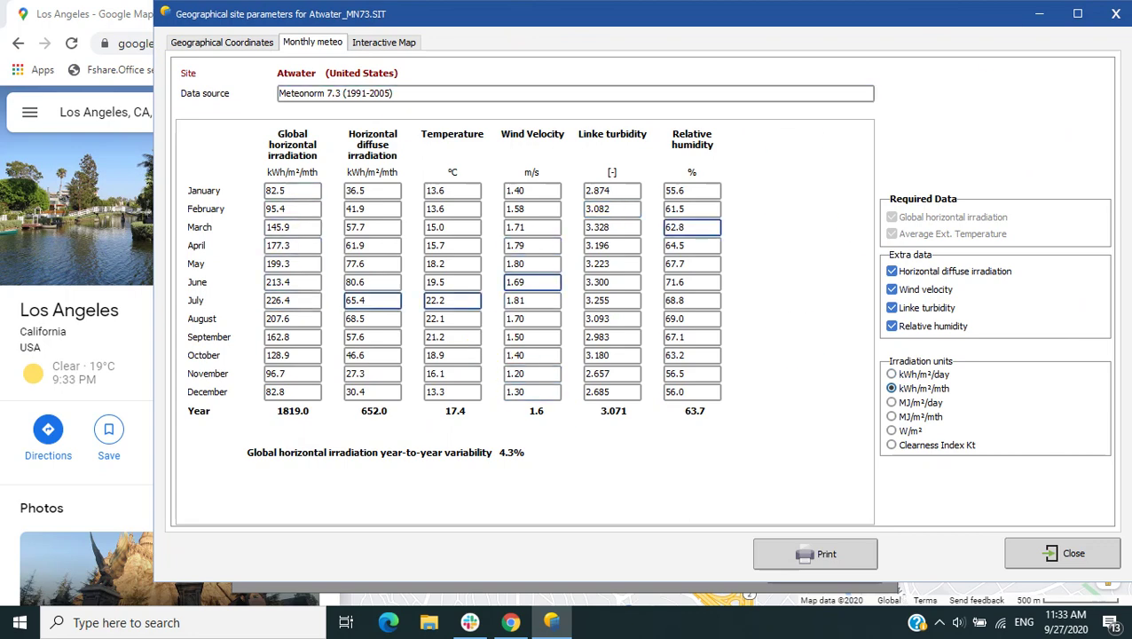
click(1116, 13)
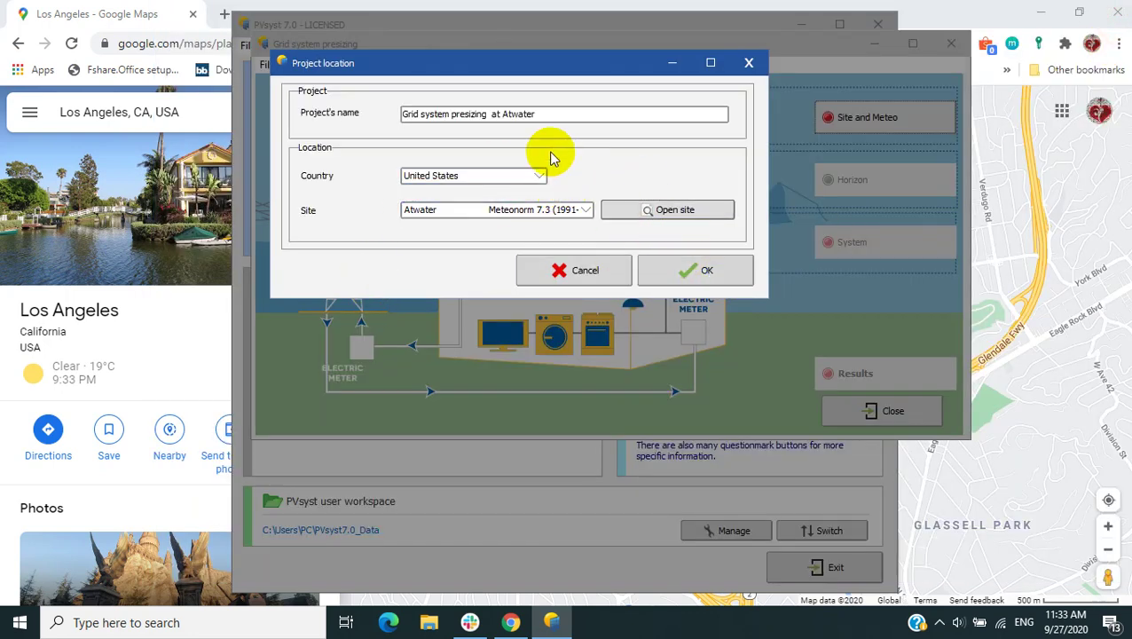
- Rename the project as Demo Atwater and confirm the project location
click(536, 114)
drag(502, 115, 253, 172)
key(BackSpace)
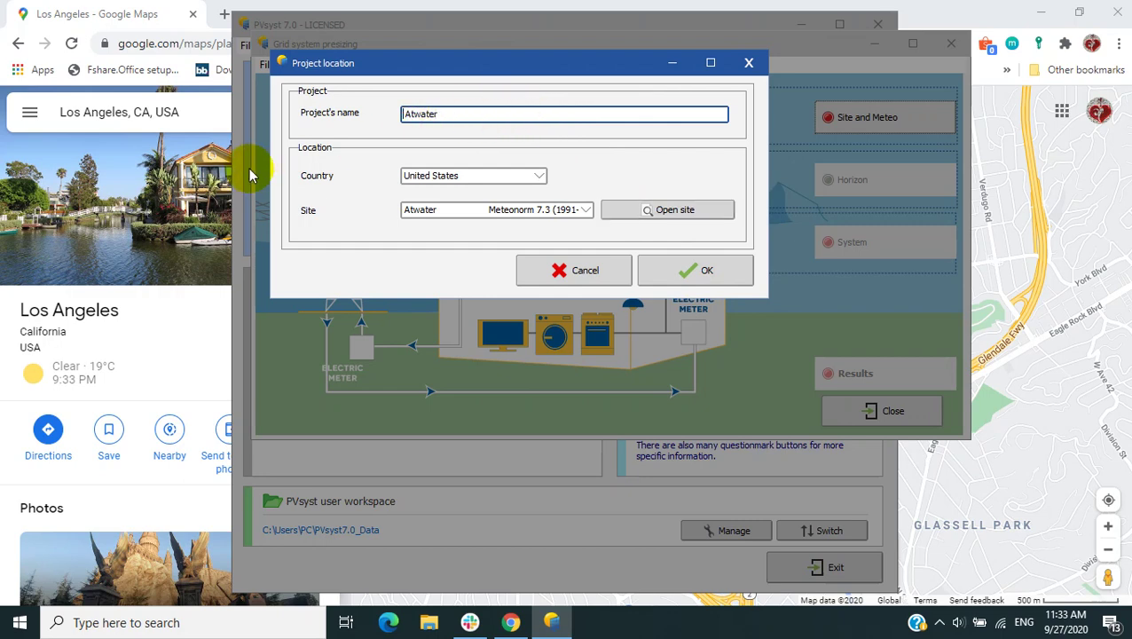
text(Demo)
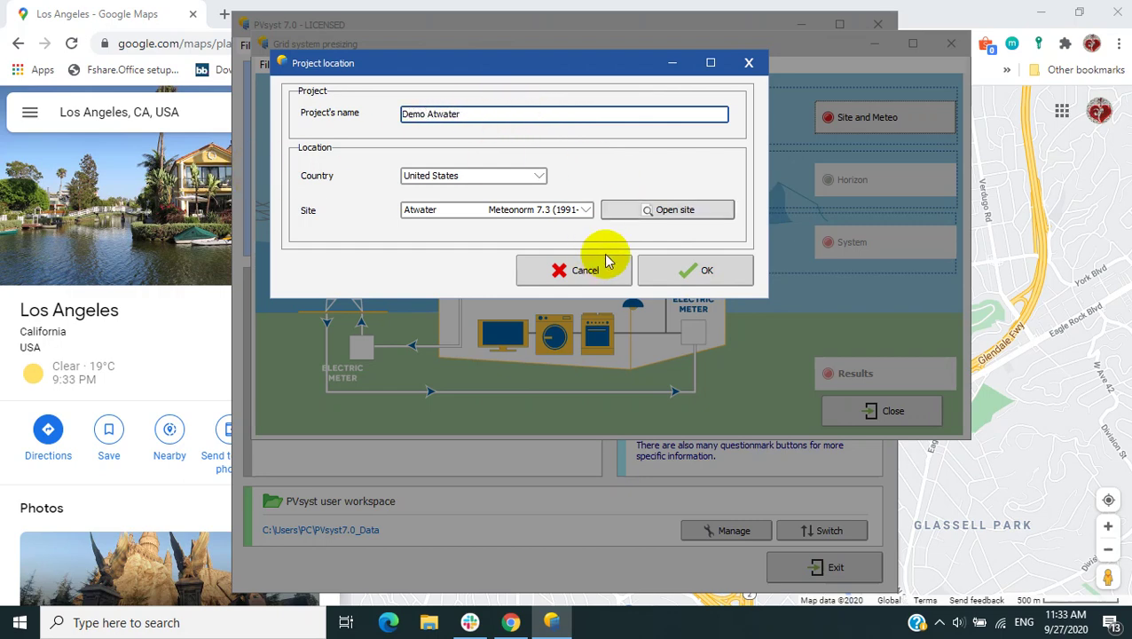
click(707, 275)
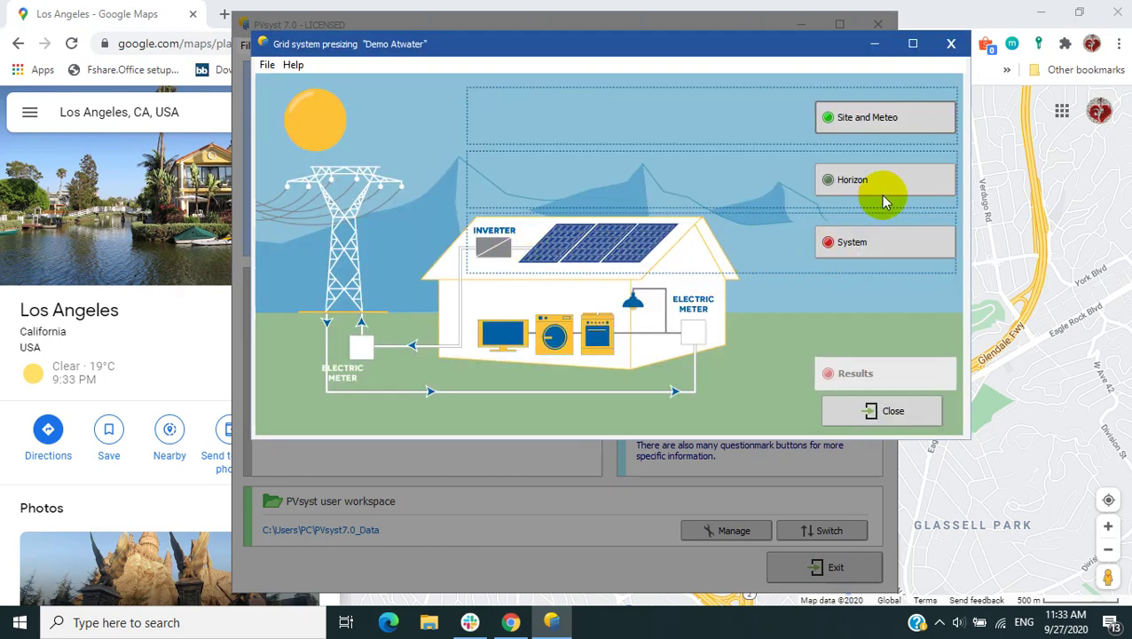
- Accept the default horizon line and specify the system's array by an active area of 100 m²
click(865, 183)
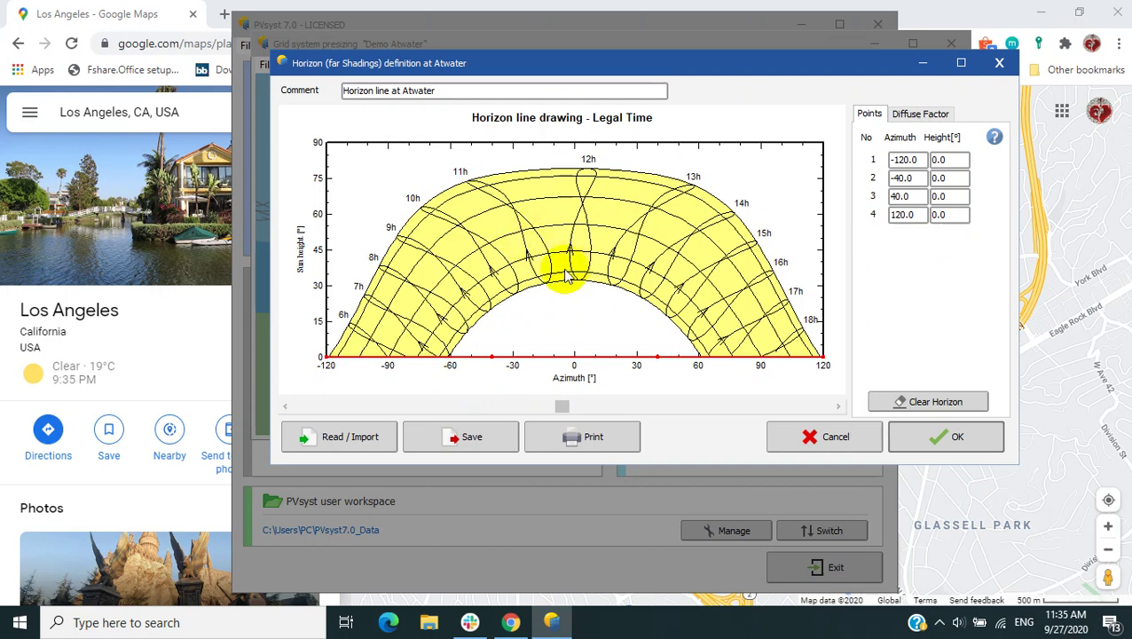
click(938, 447)
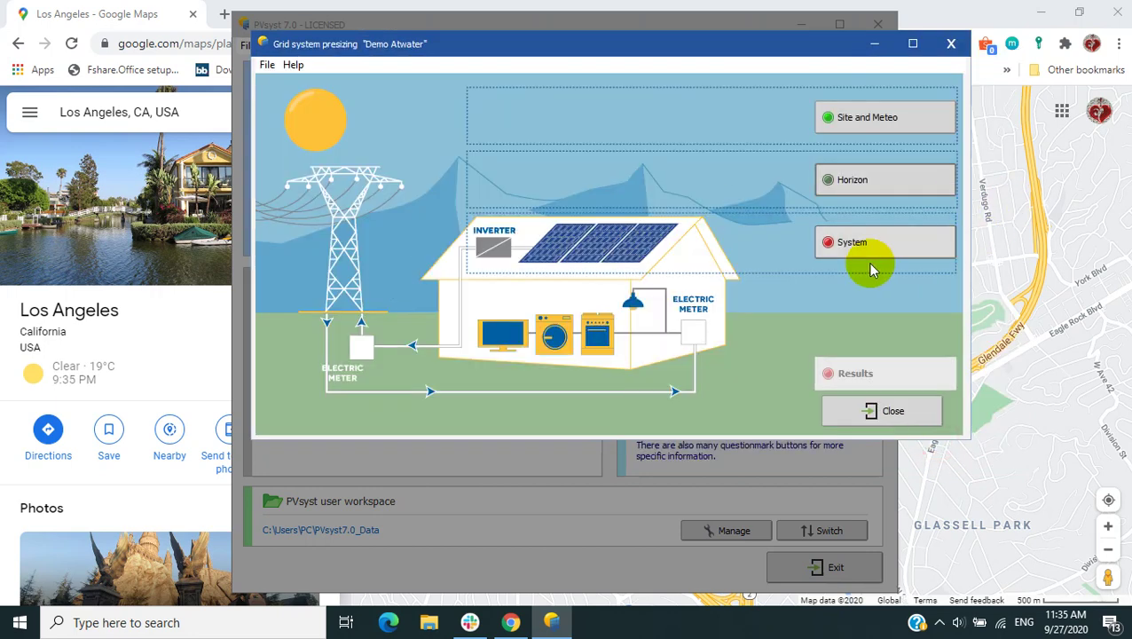
click(852, 249)
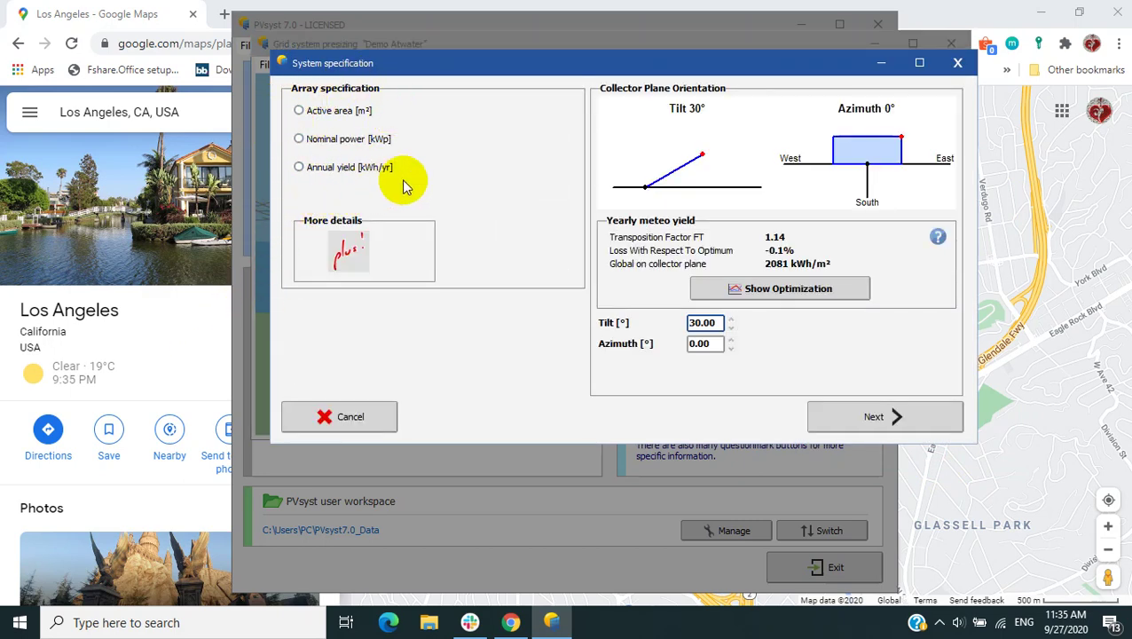
click(299, 110)
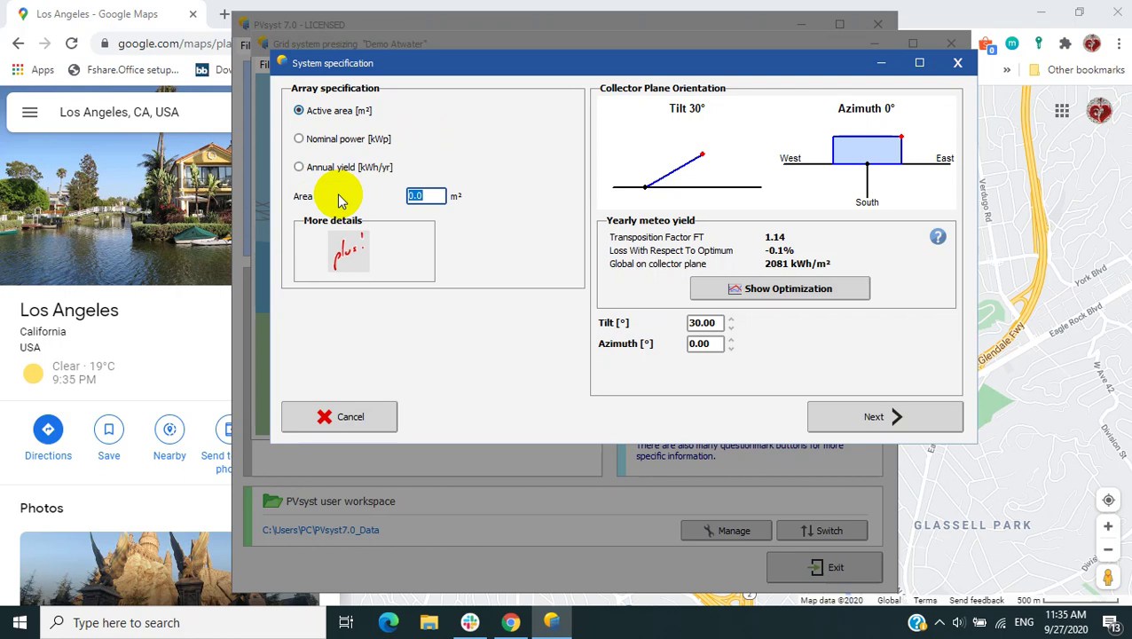
text(10)
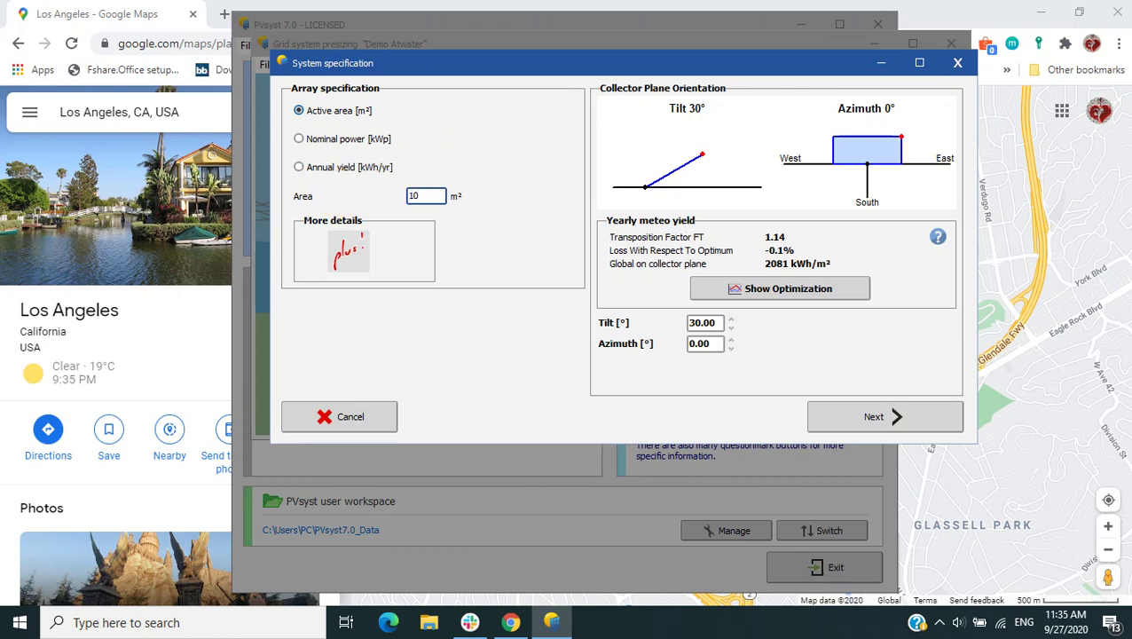
text(0)
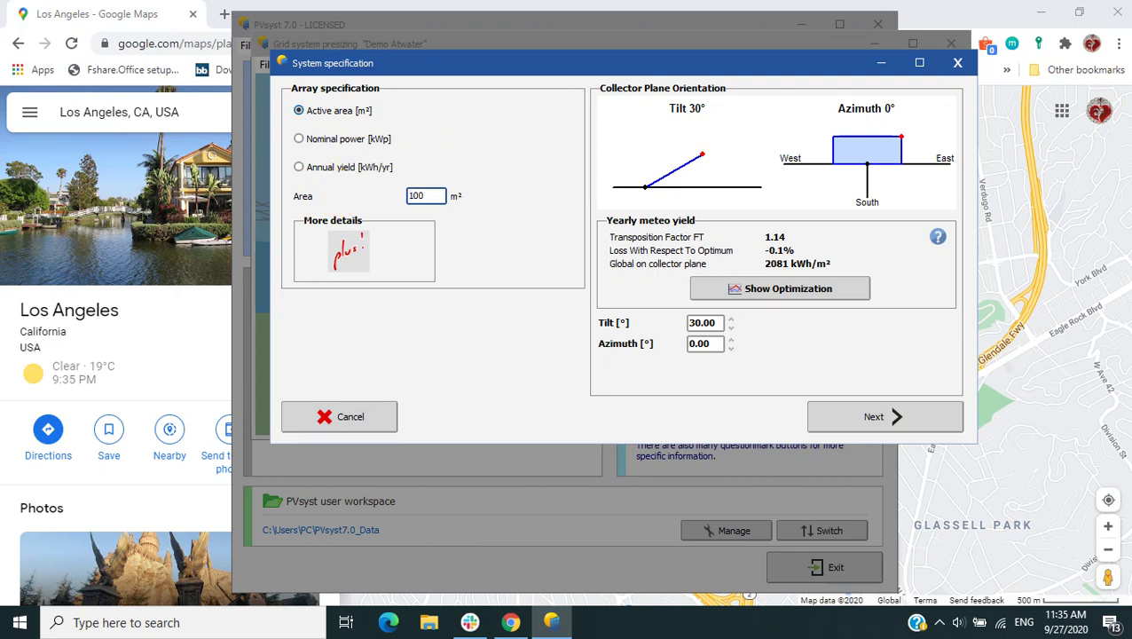
click(430, 194)
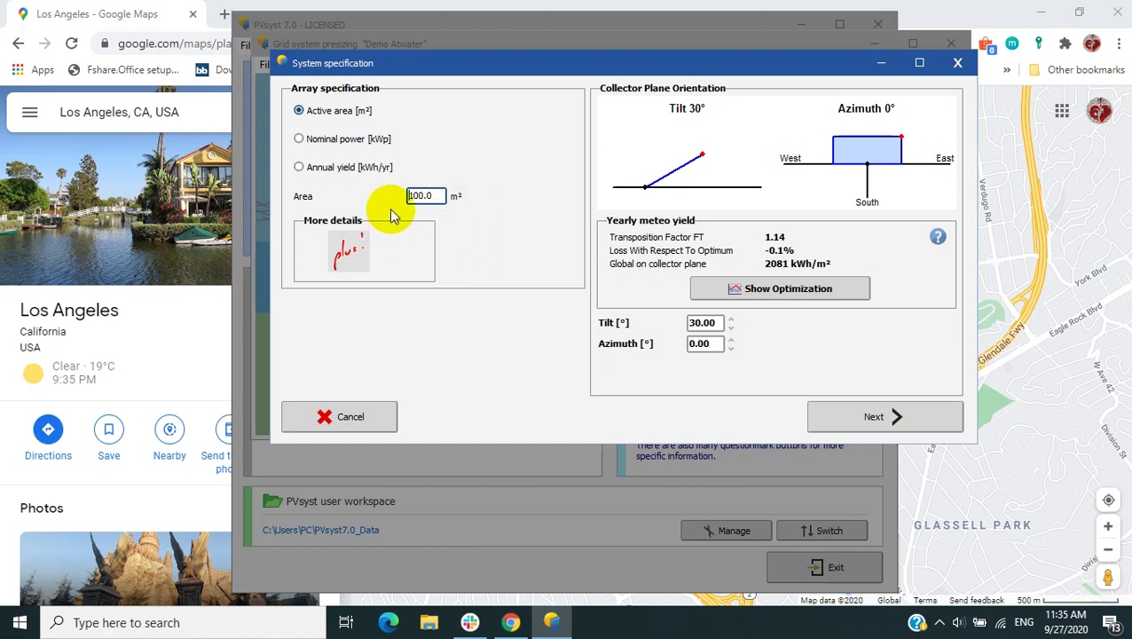
double_click(426, 195)
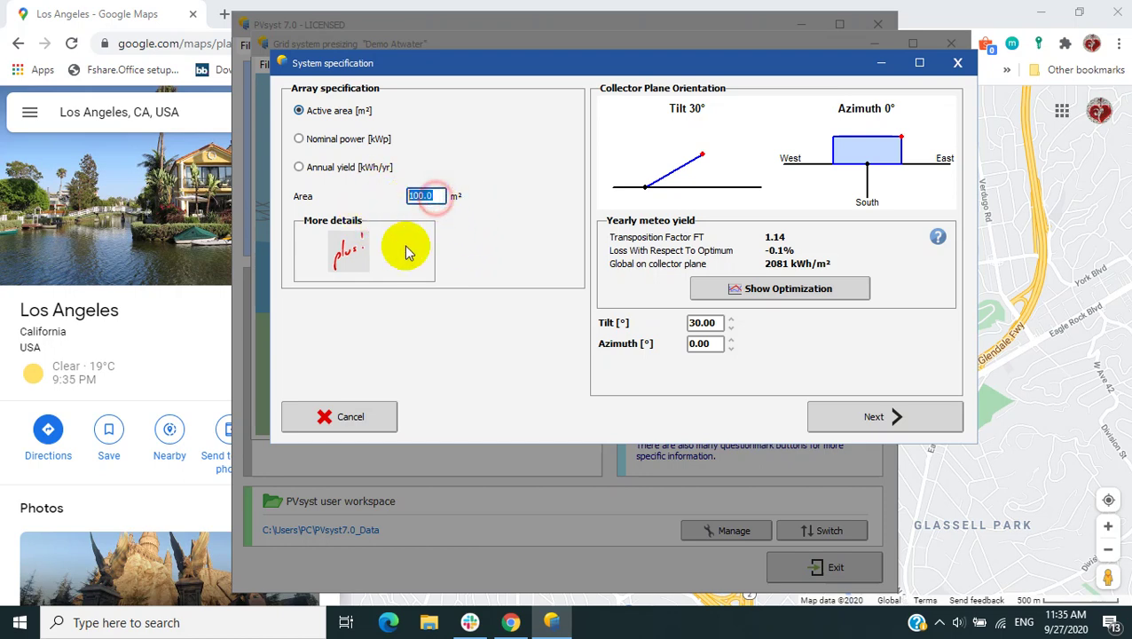
- Set the collector plane tilt to 12°
double_click(705, 323)
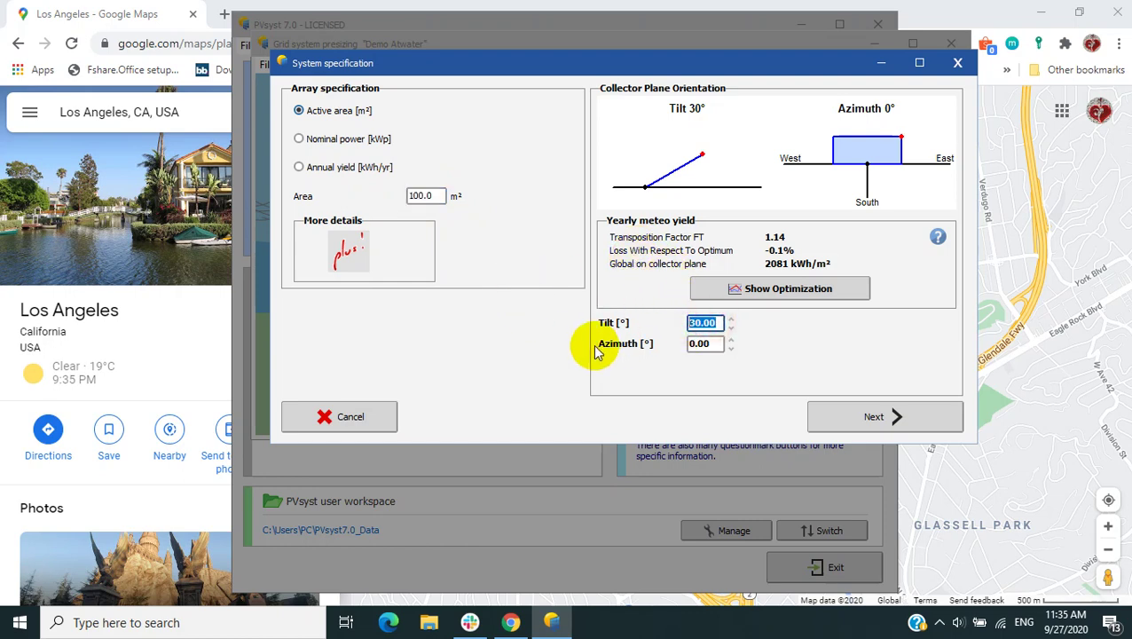
text(12)
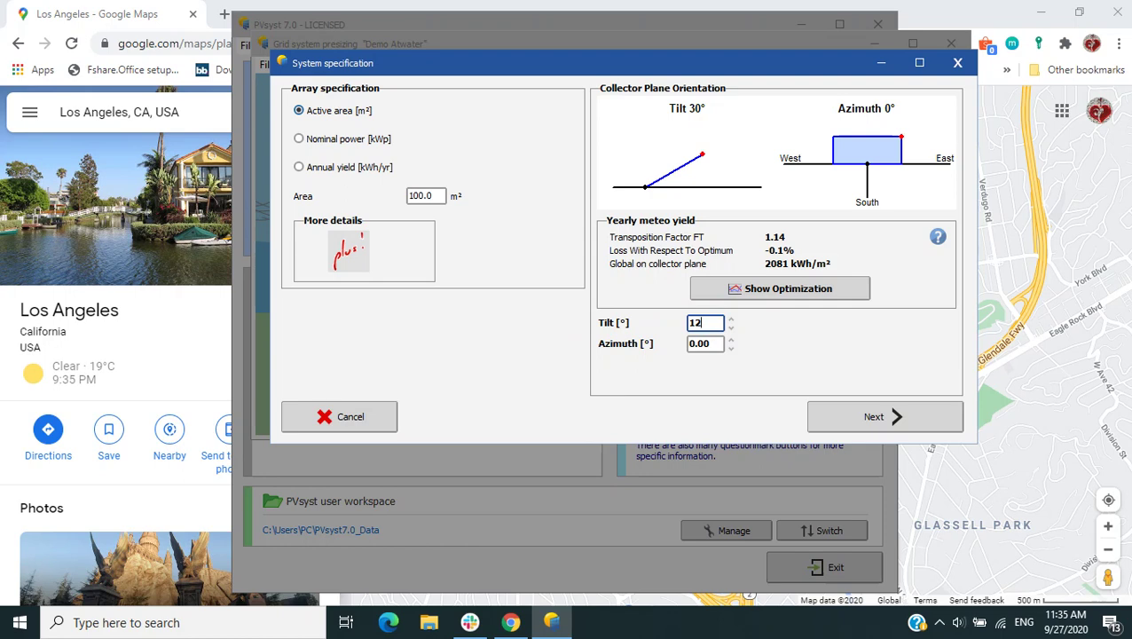
key(Return)
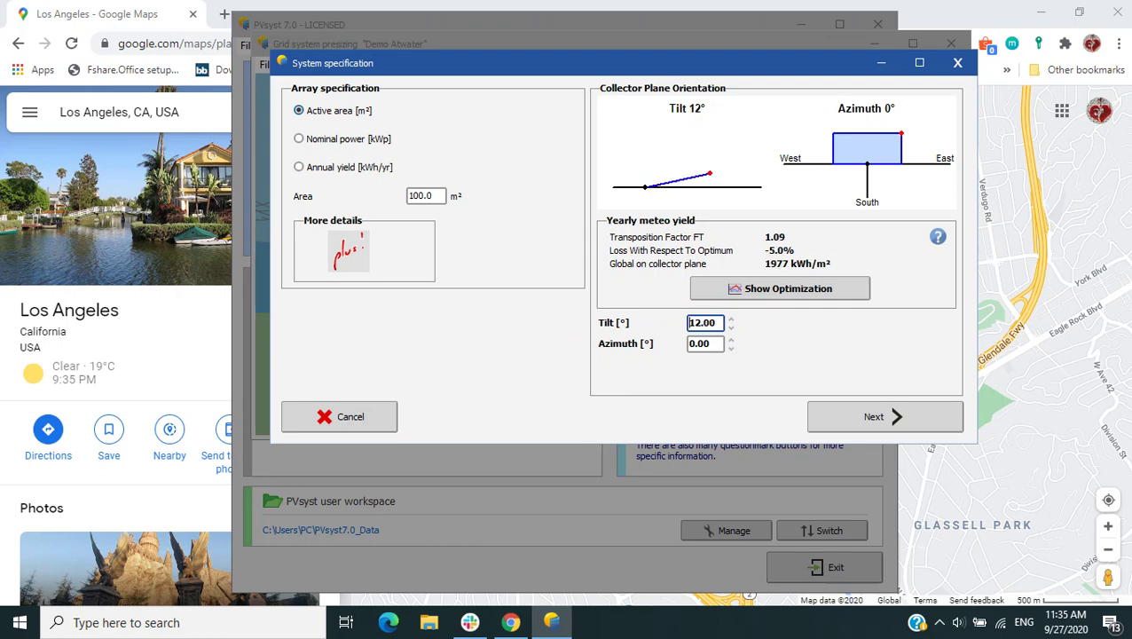
- Set the collector plane tilt to 16° and its azimuth to 90°
double_click(705, 323)
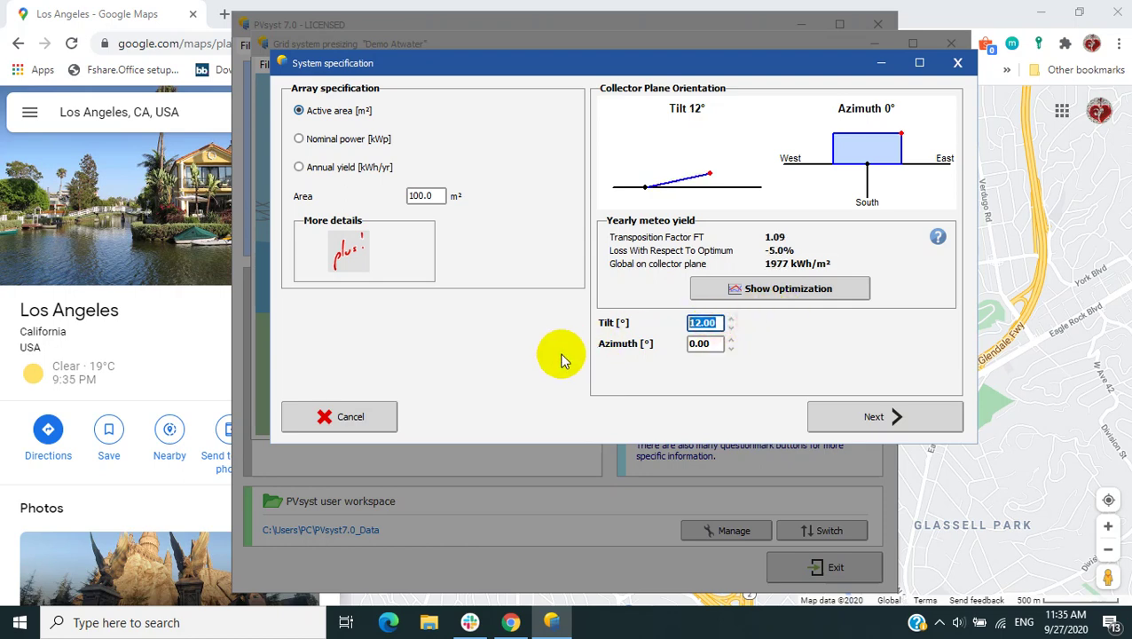
text(16)
double_click(710, 344)
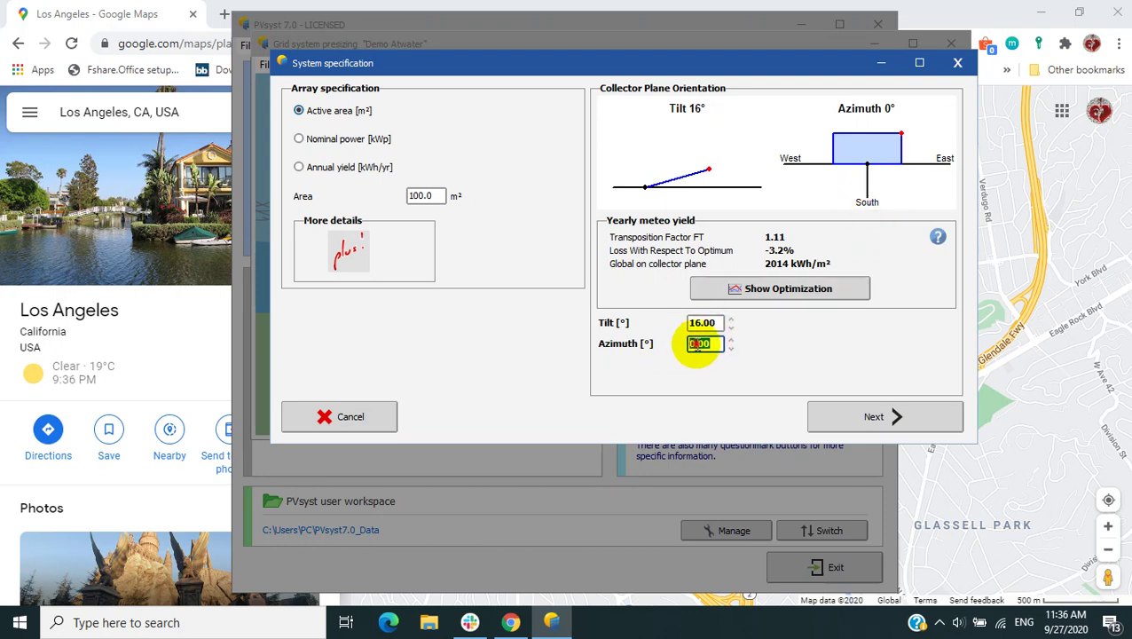
click(600, 347)
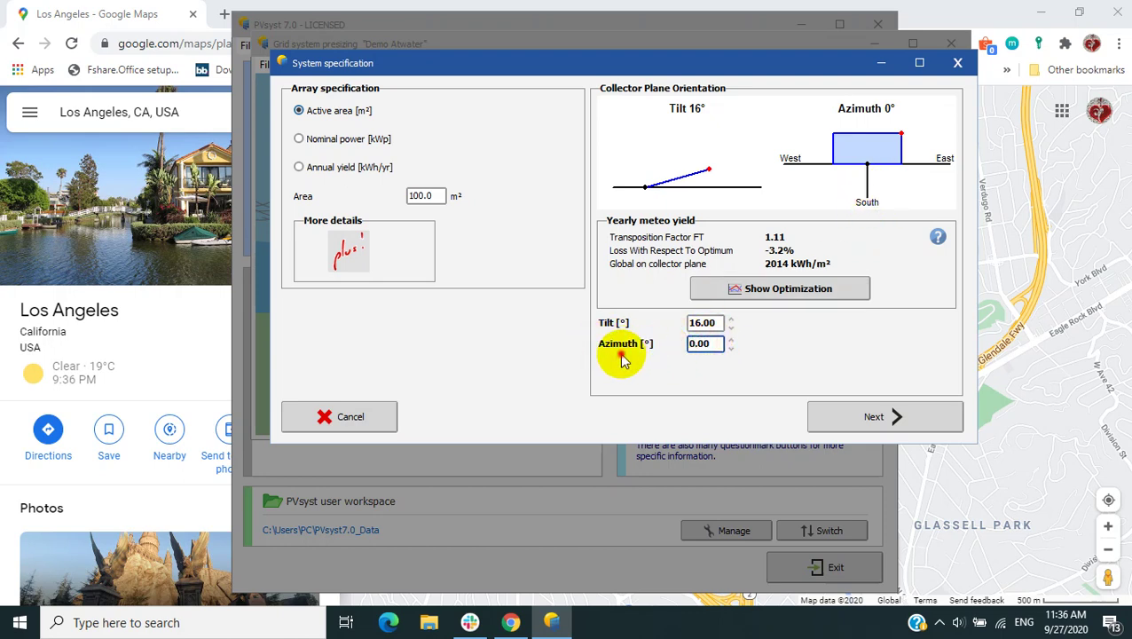
double_click(706, 344)
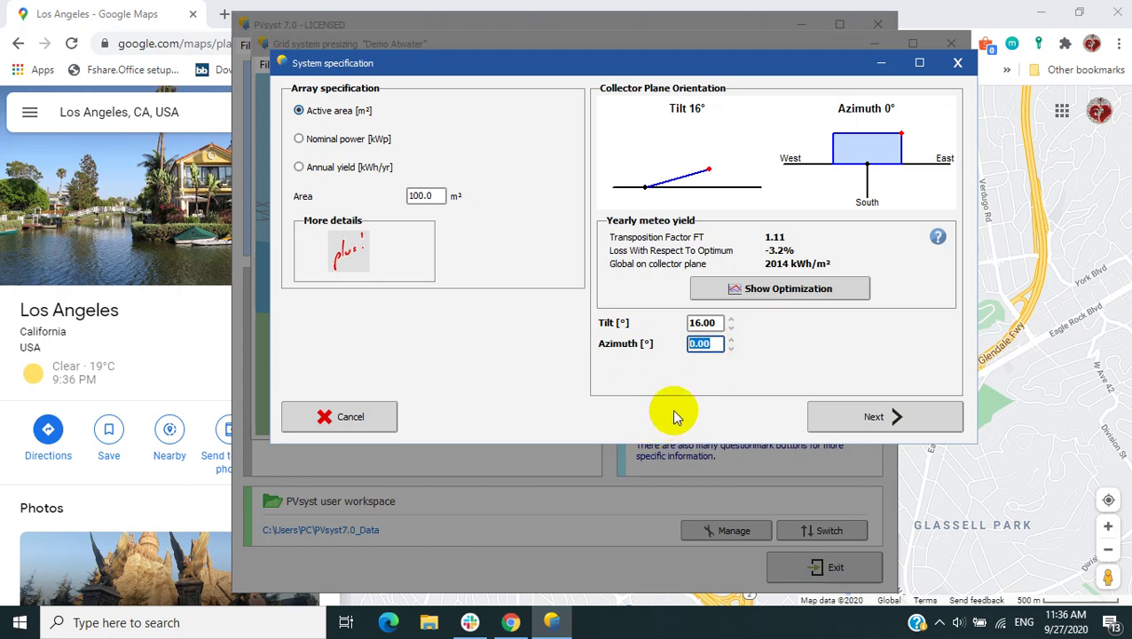
text(90)
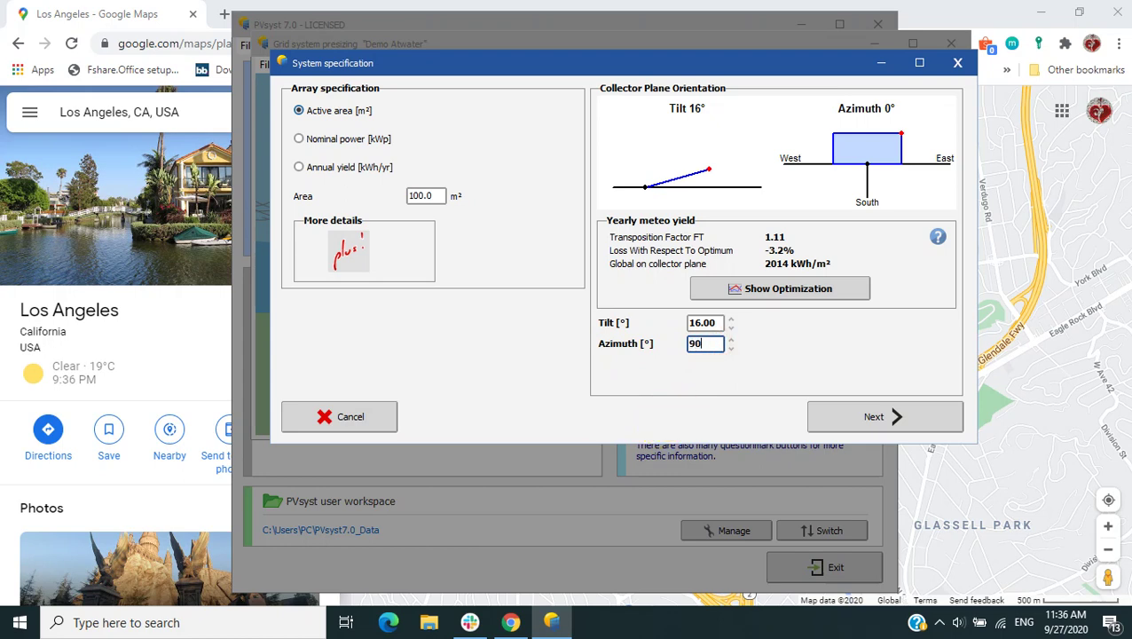
key(Return)
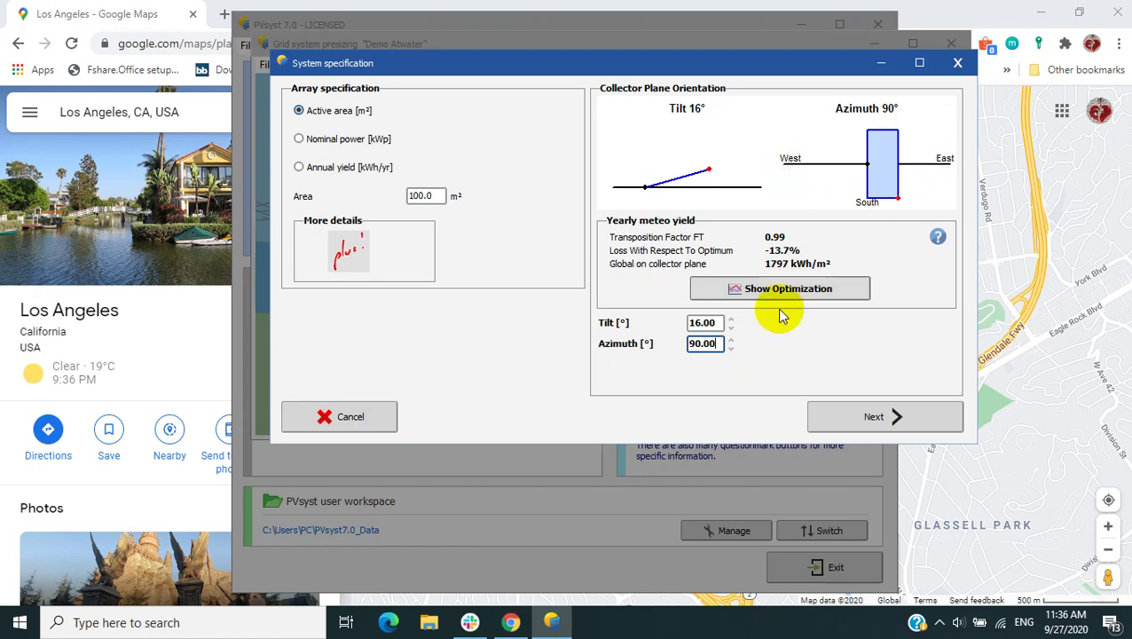
double_click(715, 344)
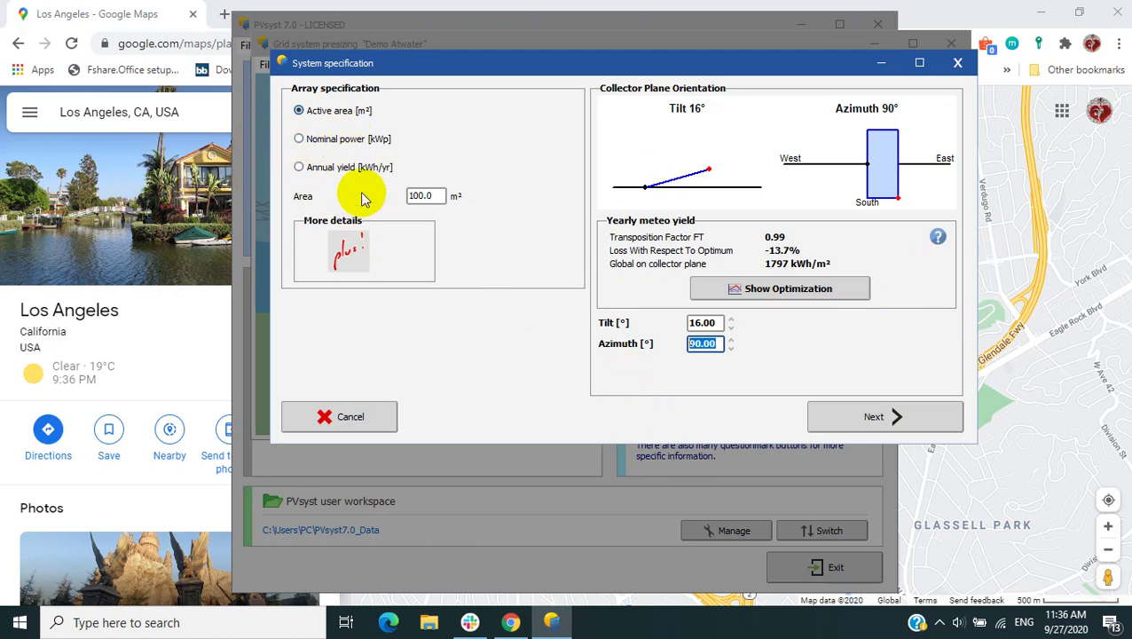
- Examine the nominal power and annual yield options of the array specification, ending back on active area
click(301, 139)
double_click(424, 194)
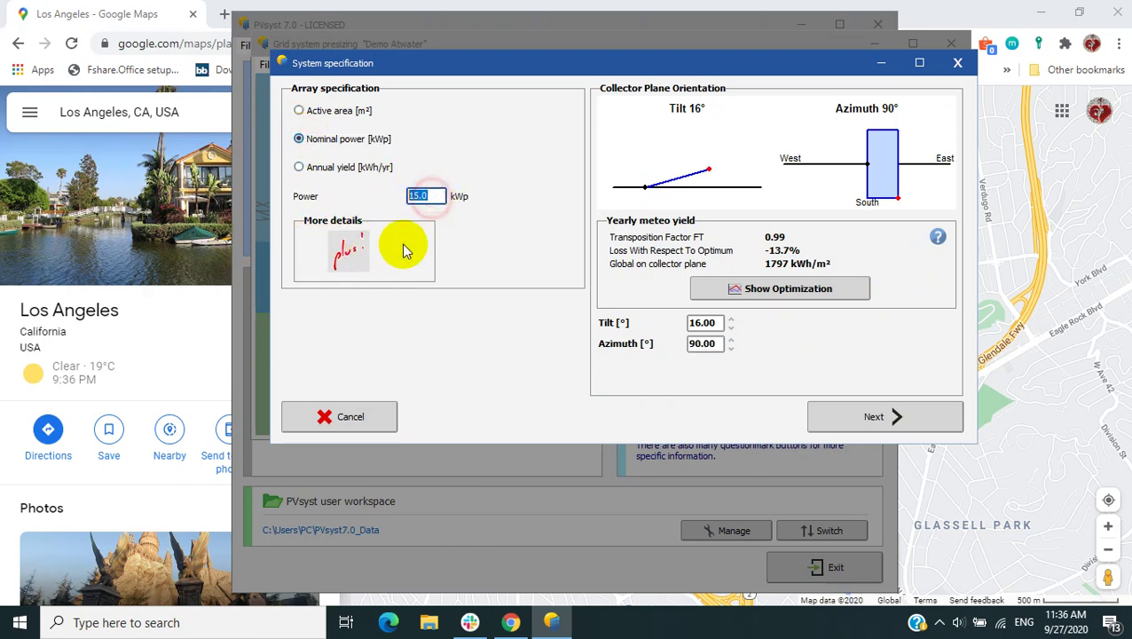
click(432, 196)
double_click(426, 196)
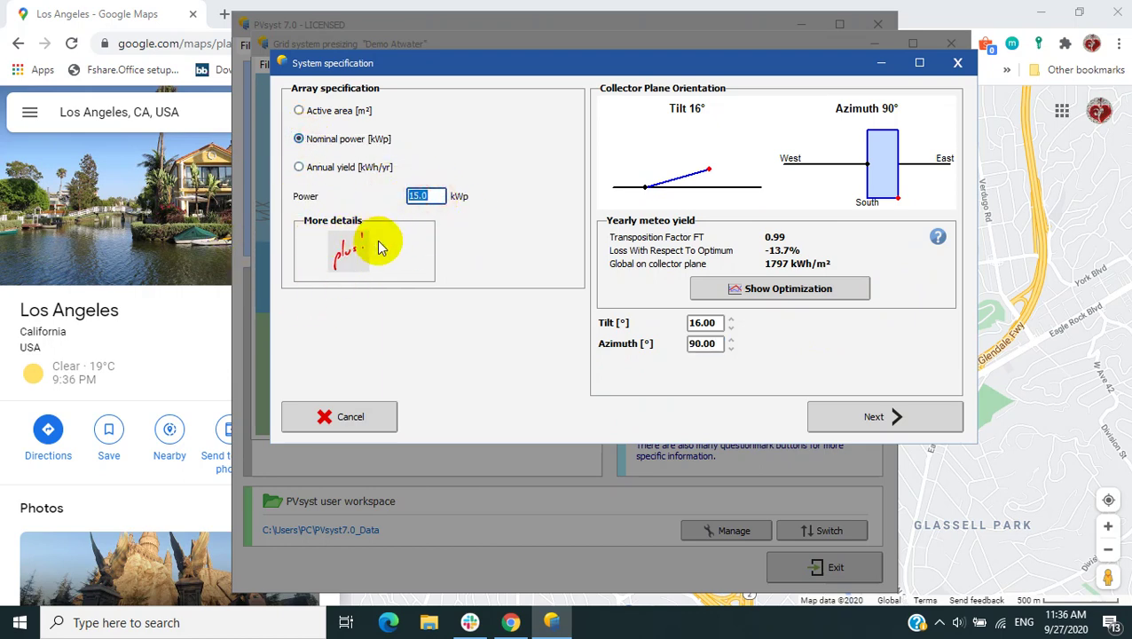
click(299, 169)
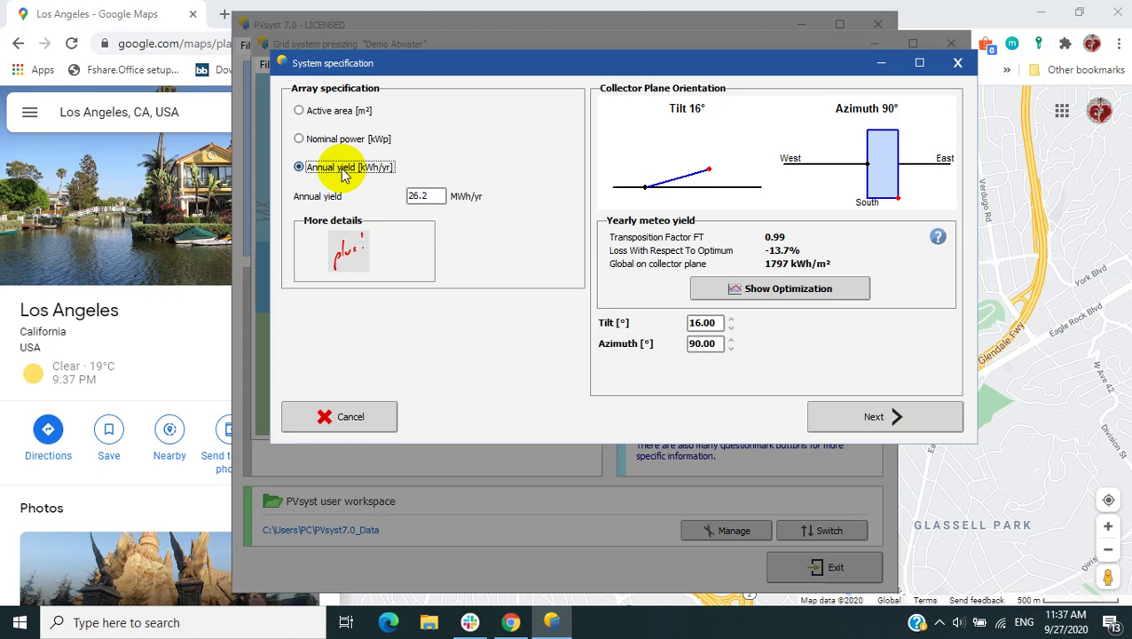
click(301, 110)
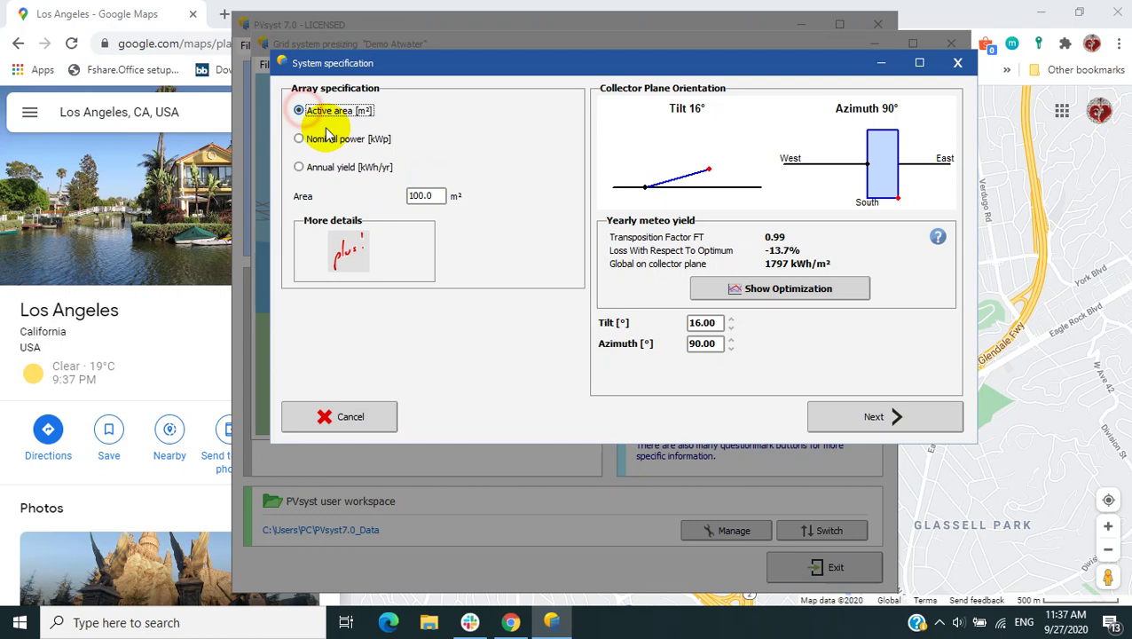
double_click(421, 196)
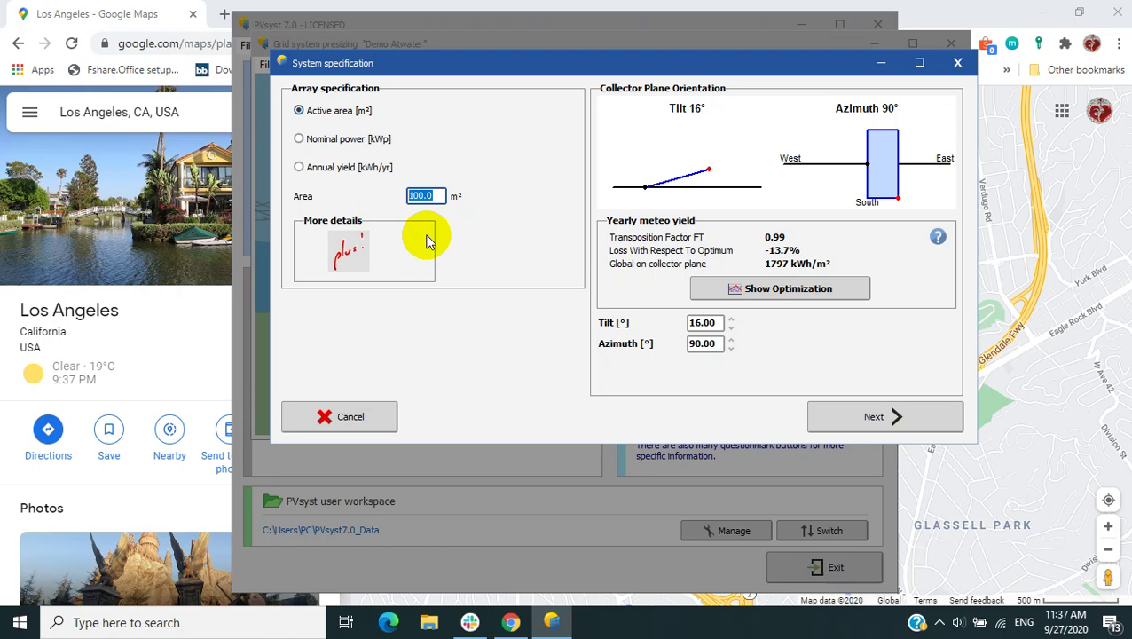
- Display the optimization curves for the collector plane's yearly meteo yield
double_click(702, 323)
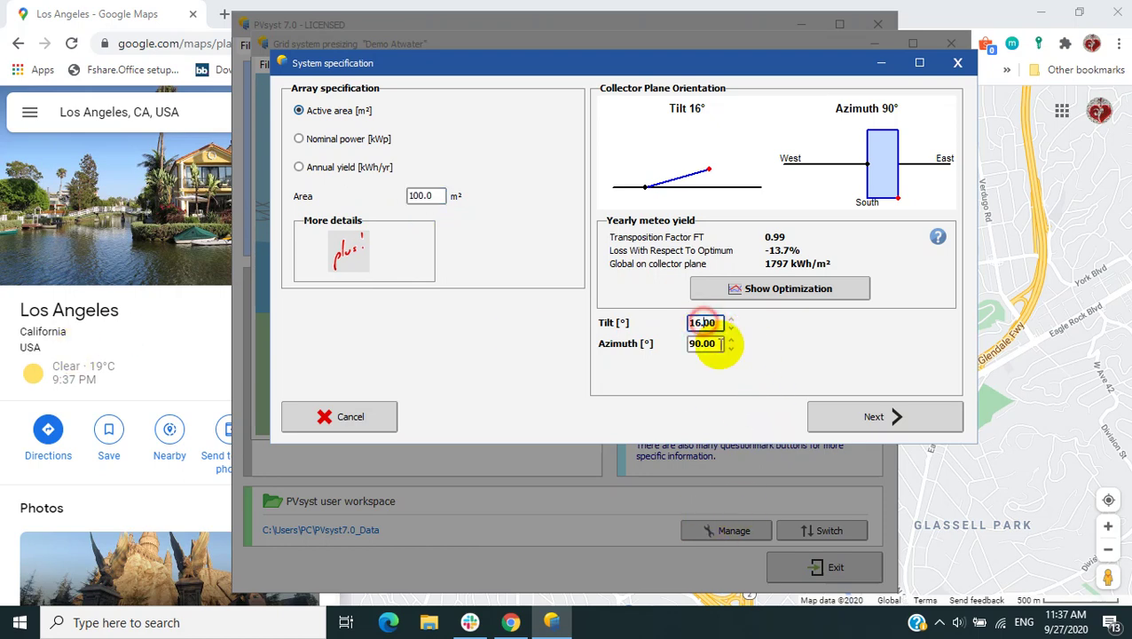
double_click(710, 343)
click(710, 343)
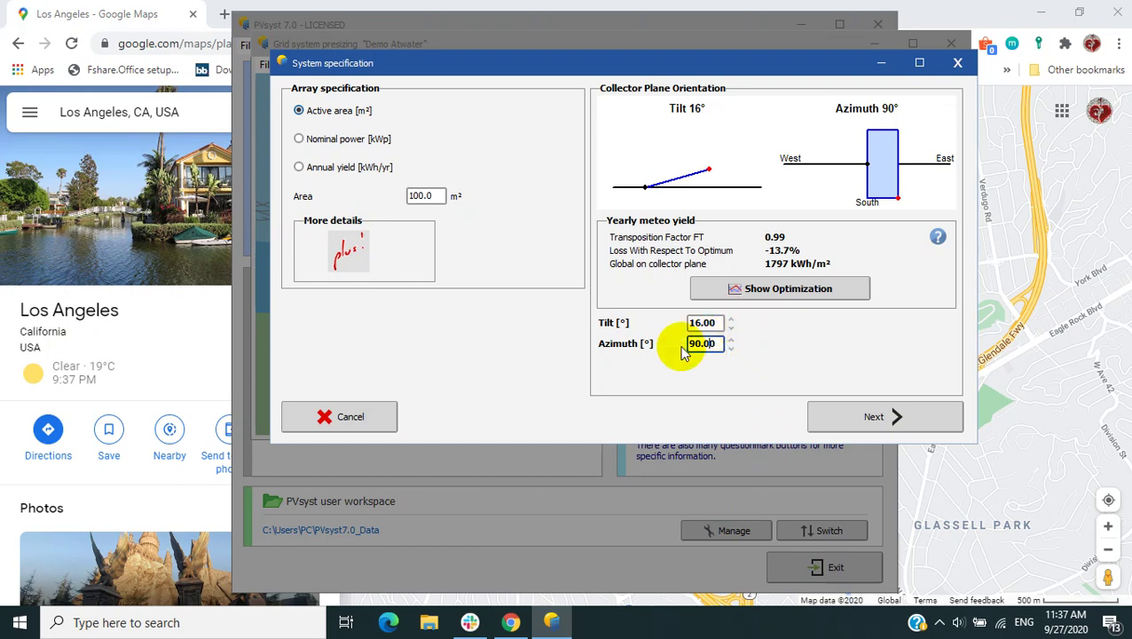
click(753, 288)
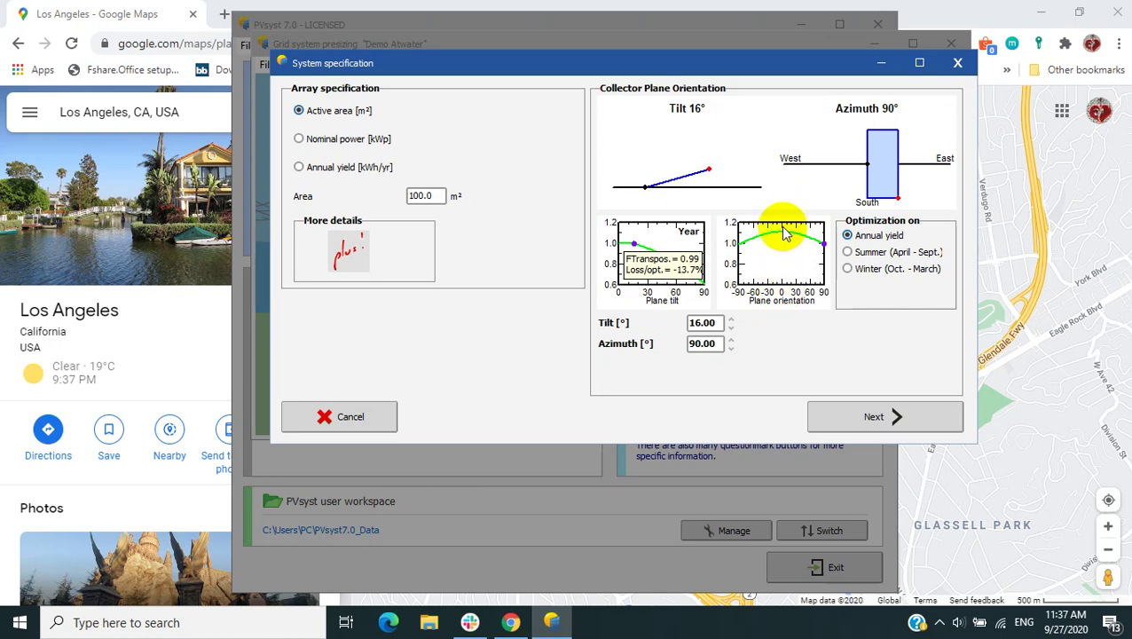
- Set the collector plane azimuth to 0° and its tilt to 32°
double_click(705, 343)
text(0)
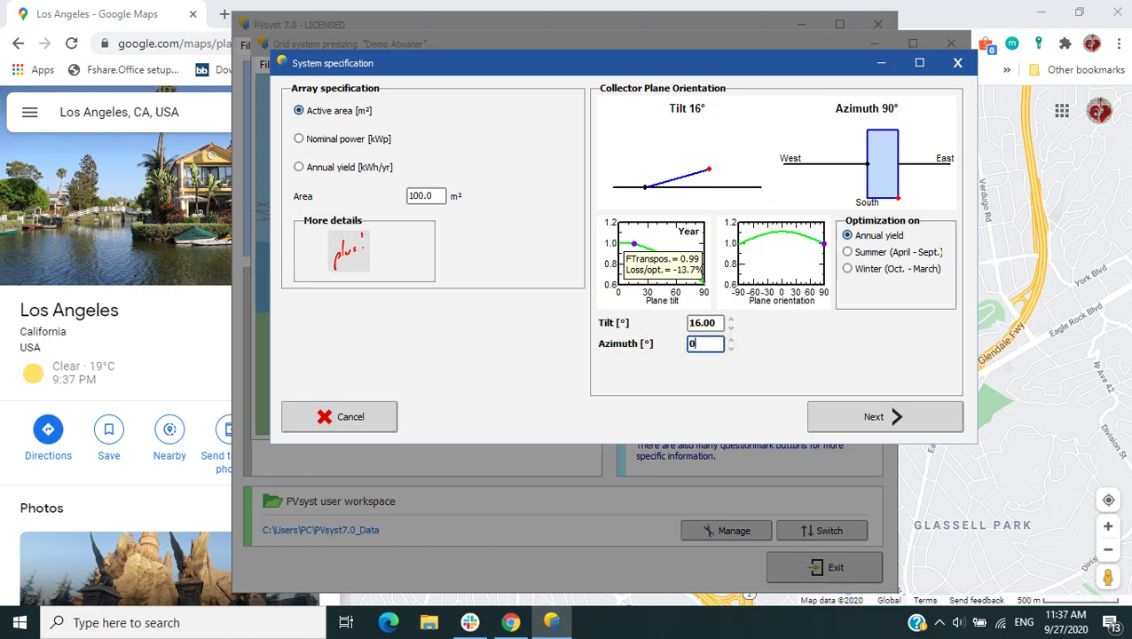
click(715, 323)
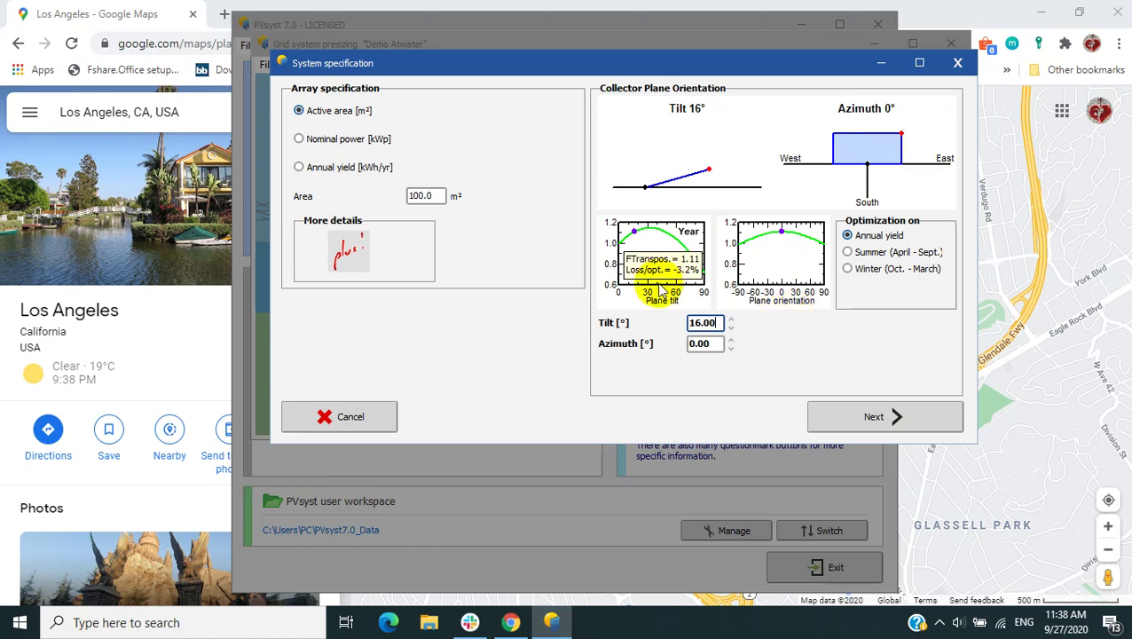
click(715, 323)
click(718, 323)
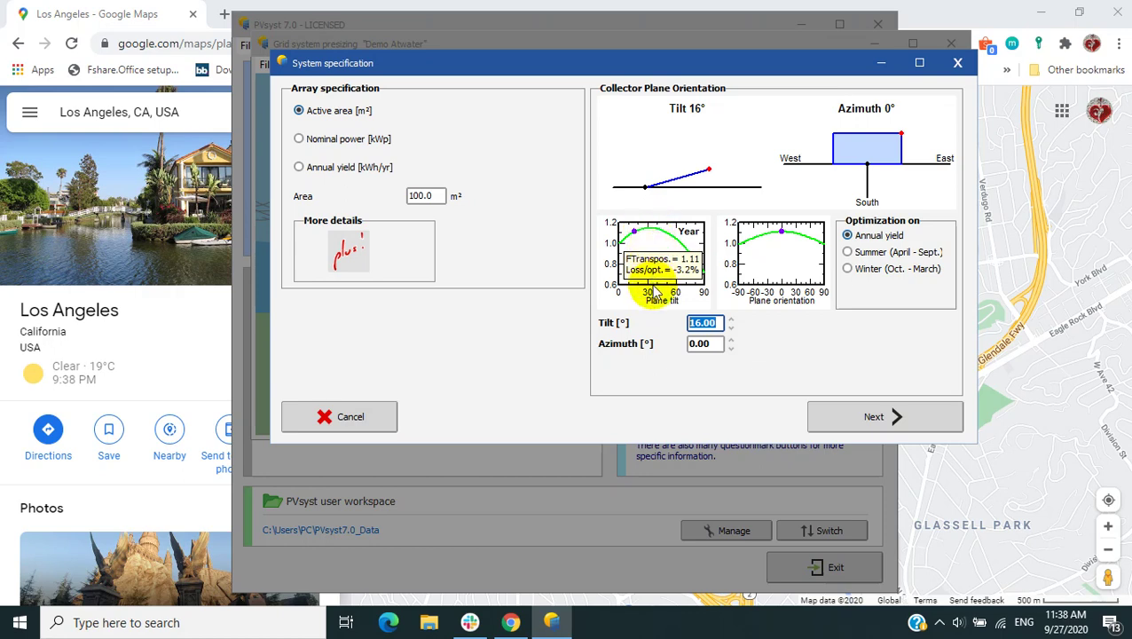
text(32)
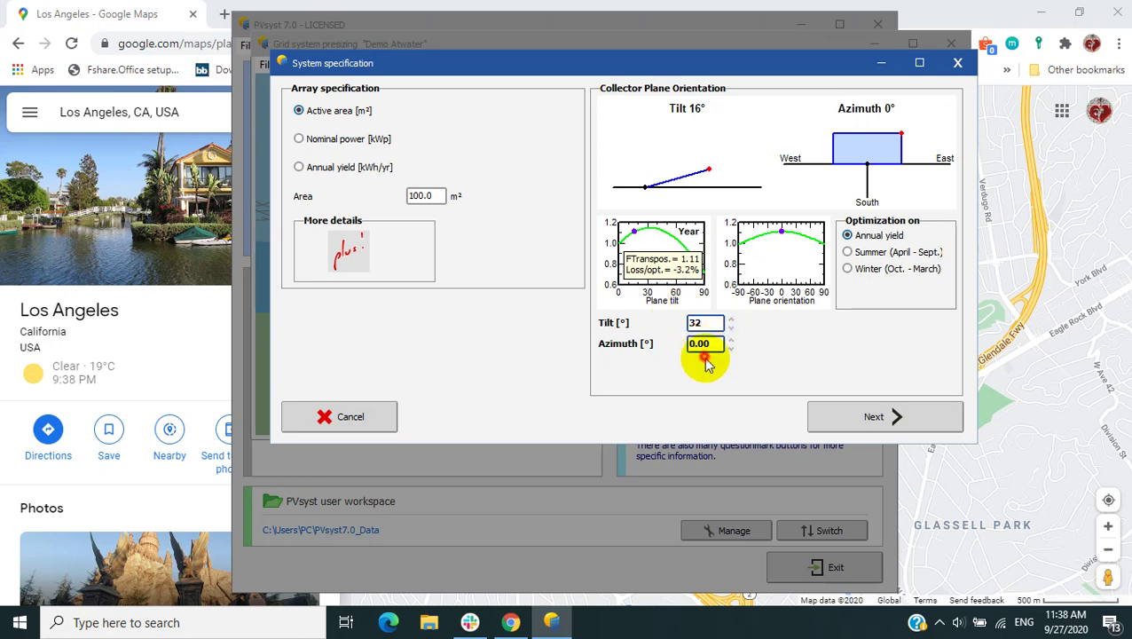
key(Return)
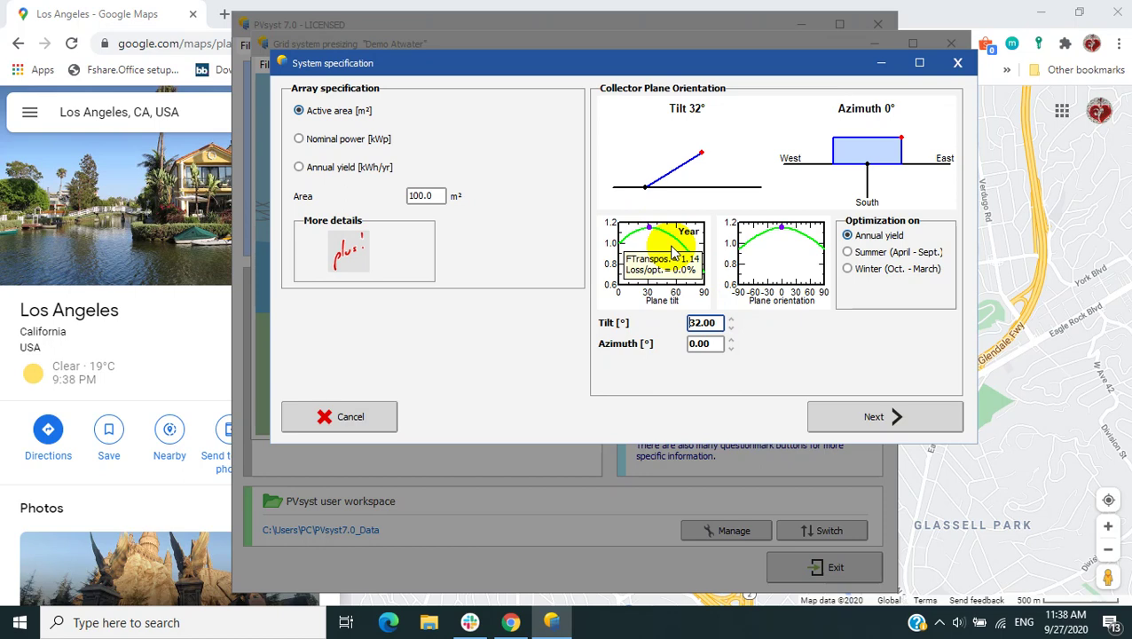
- Set the collector plane tilt to 16° and its azimuth to 90° with the optimization curves shown
double_click(708, 323)
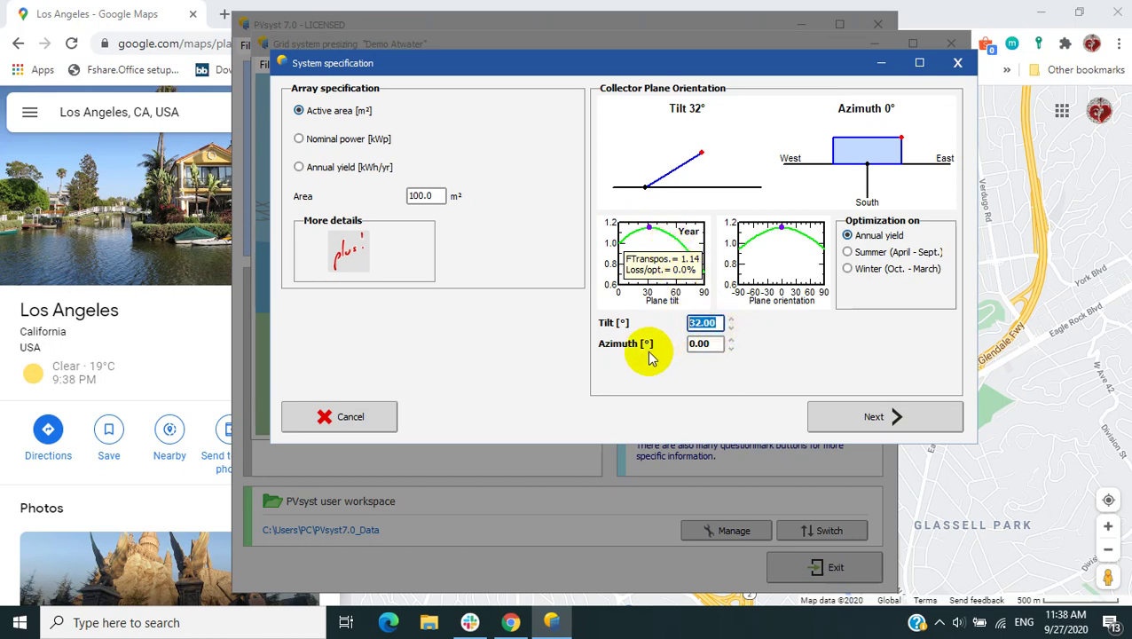
text(16)
double_click(702, 344)
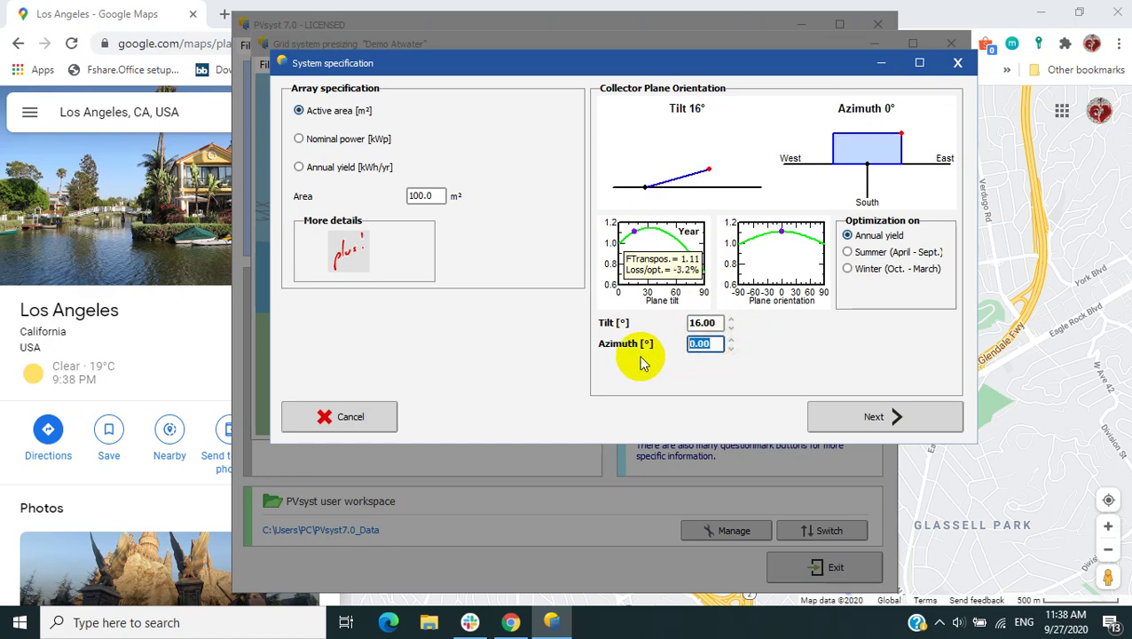
text(90)
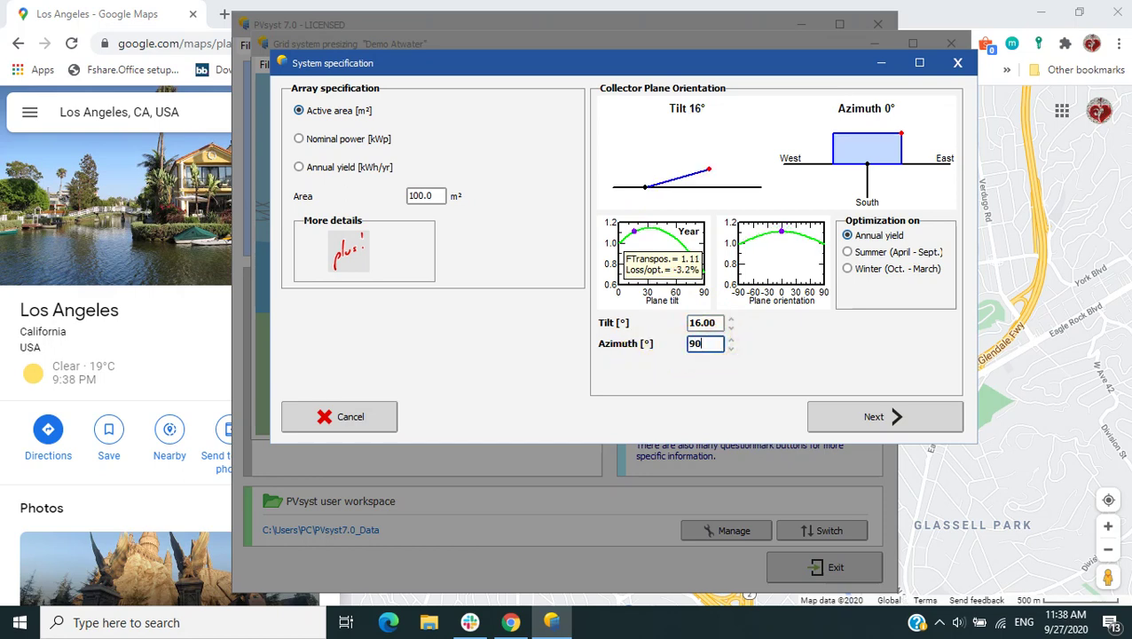
key(Return)
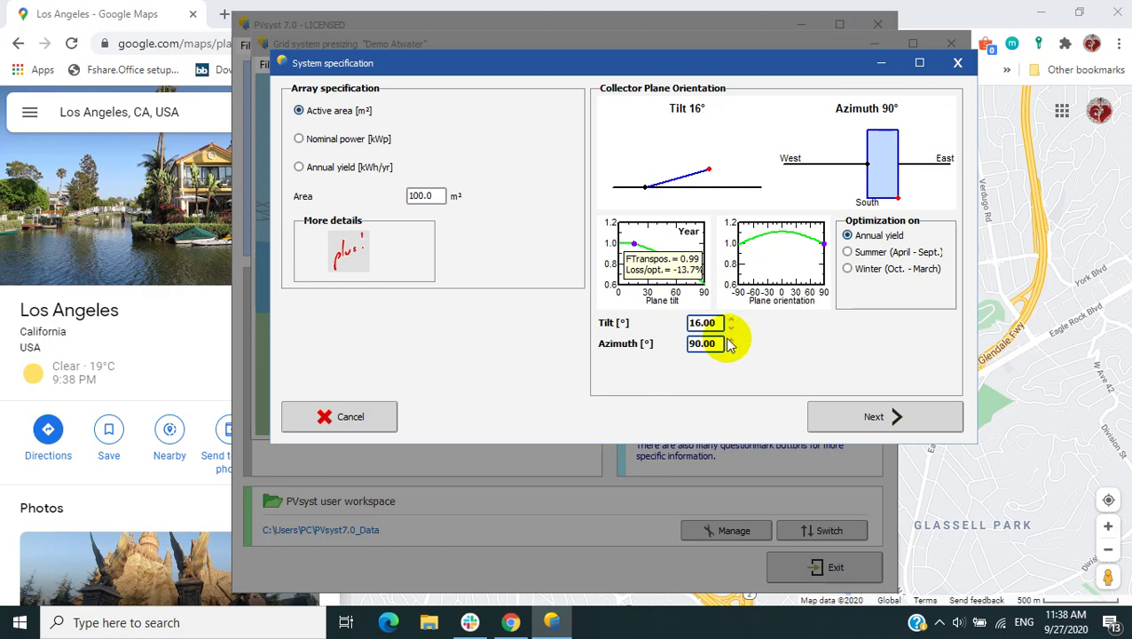
drag(712, 344, 652, 331)
double_click(707, 322)
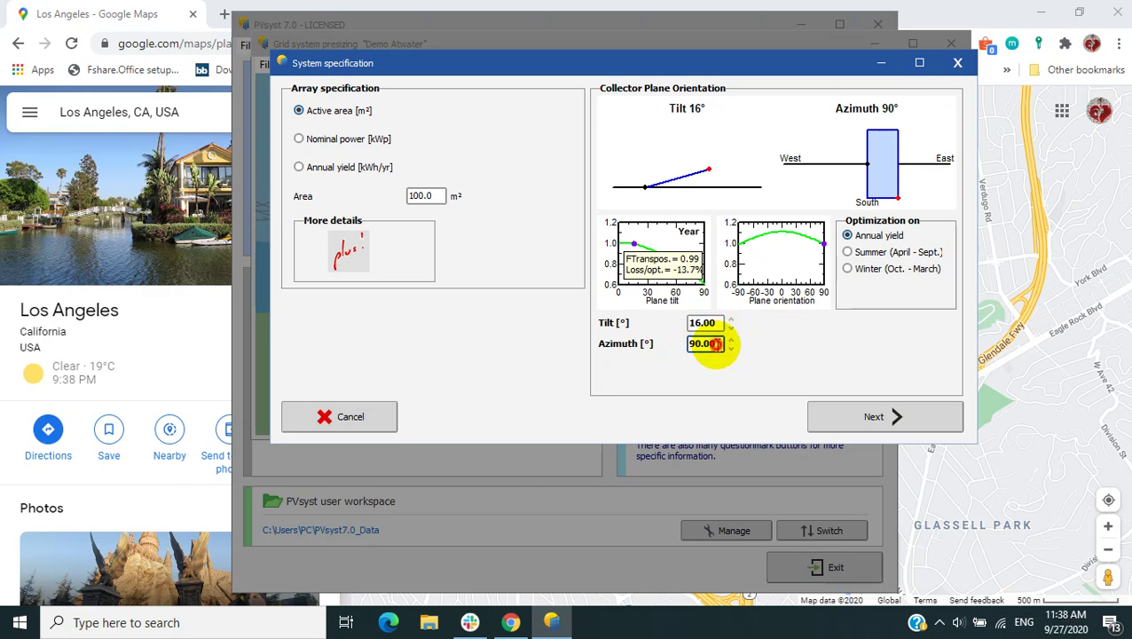
double_click(715, 344)
click(715, 322)
double_click(715, 323)
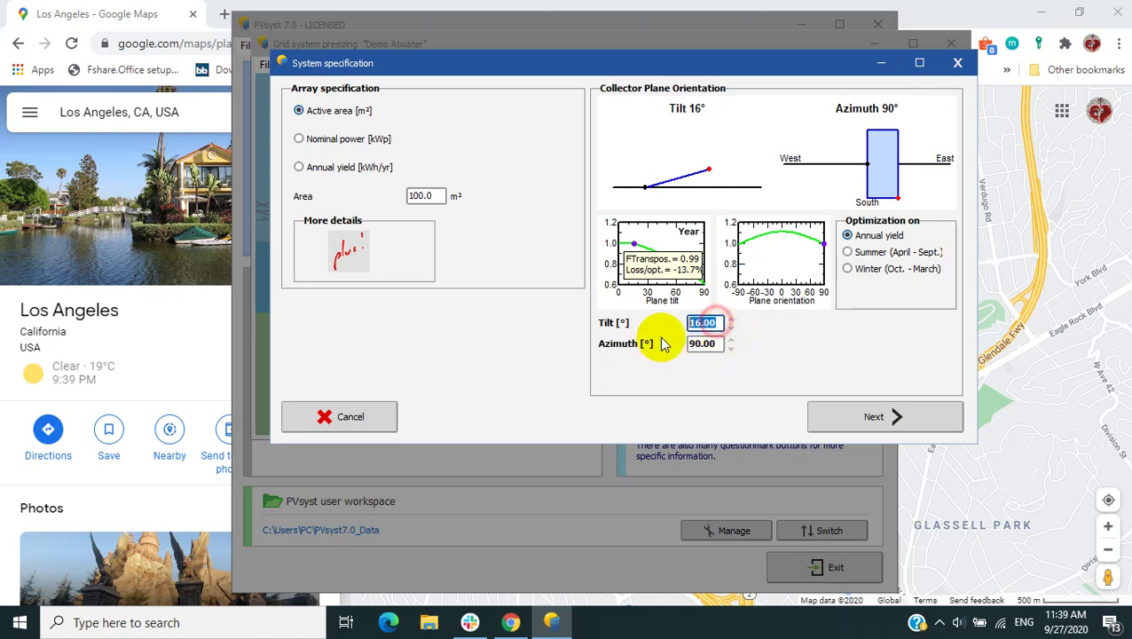
double_click(710, 344)
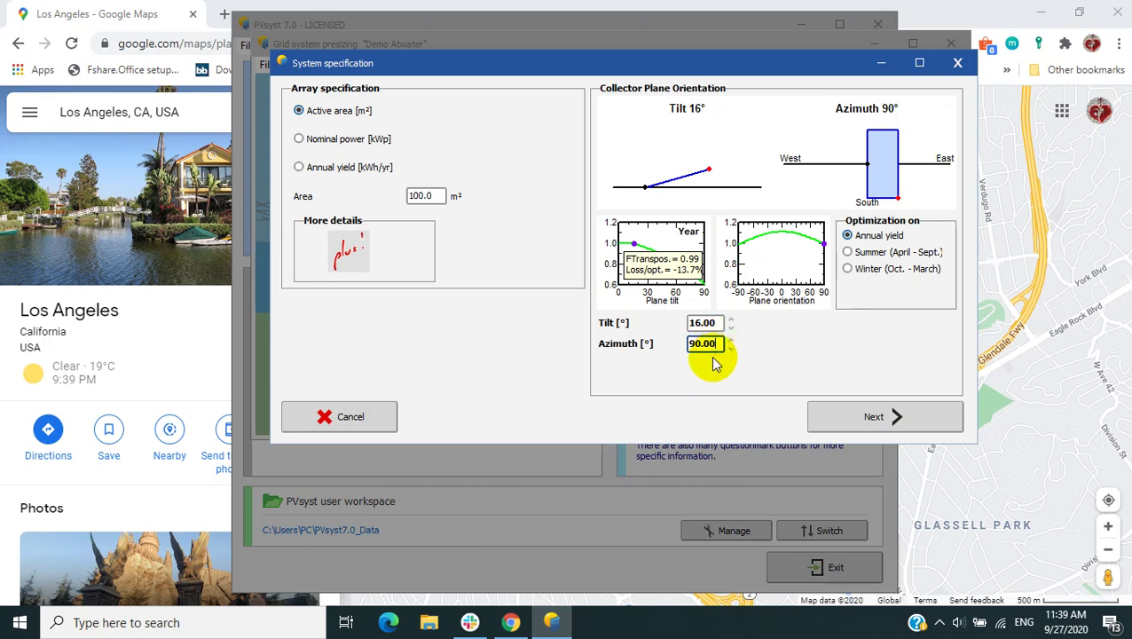
- Set the collector plane azimuth to 0° and continue to the module and mounting specification
double_click(709, 346)
text(0)
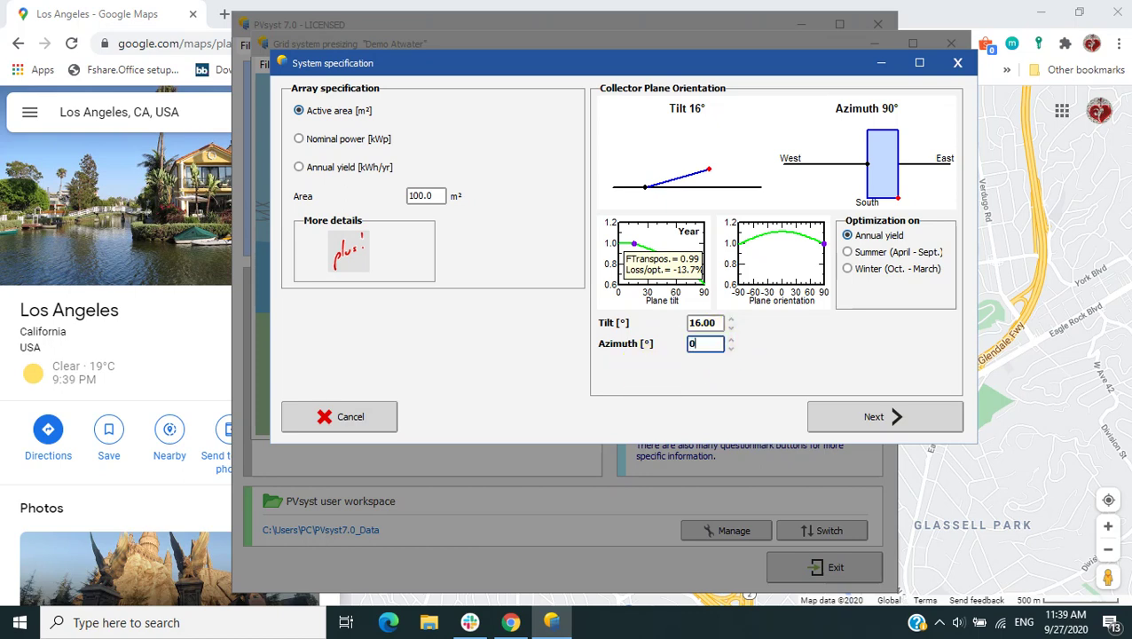
click(701, 323)
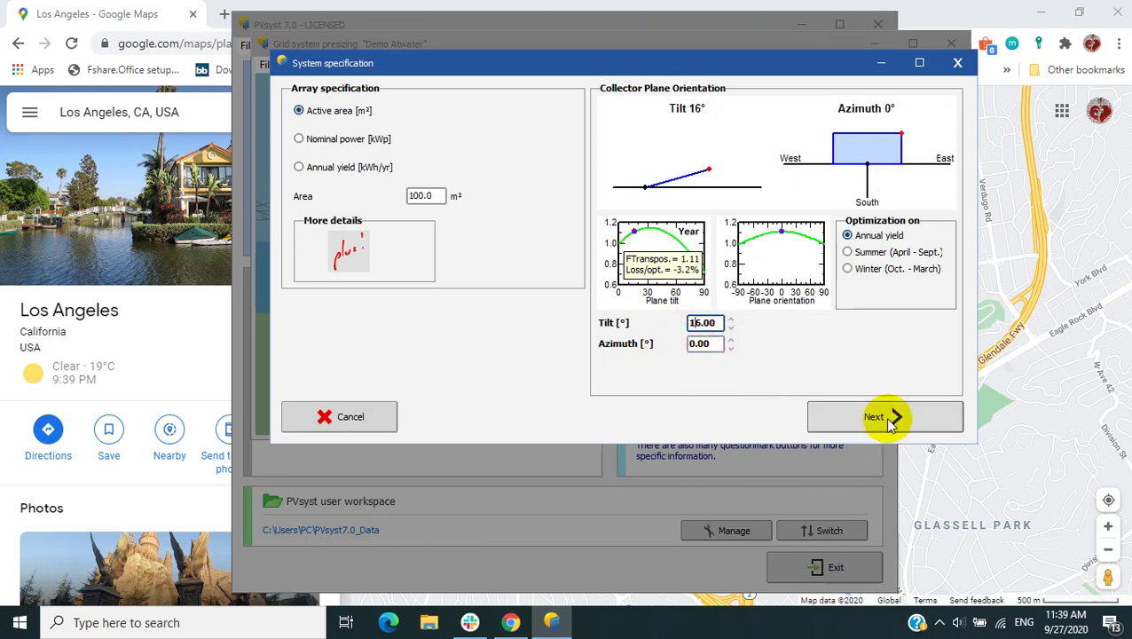
click(879, 422)
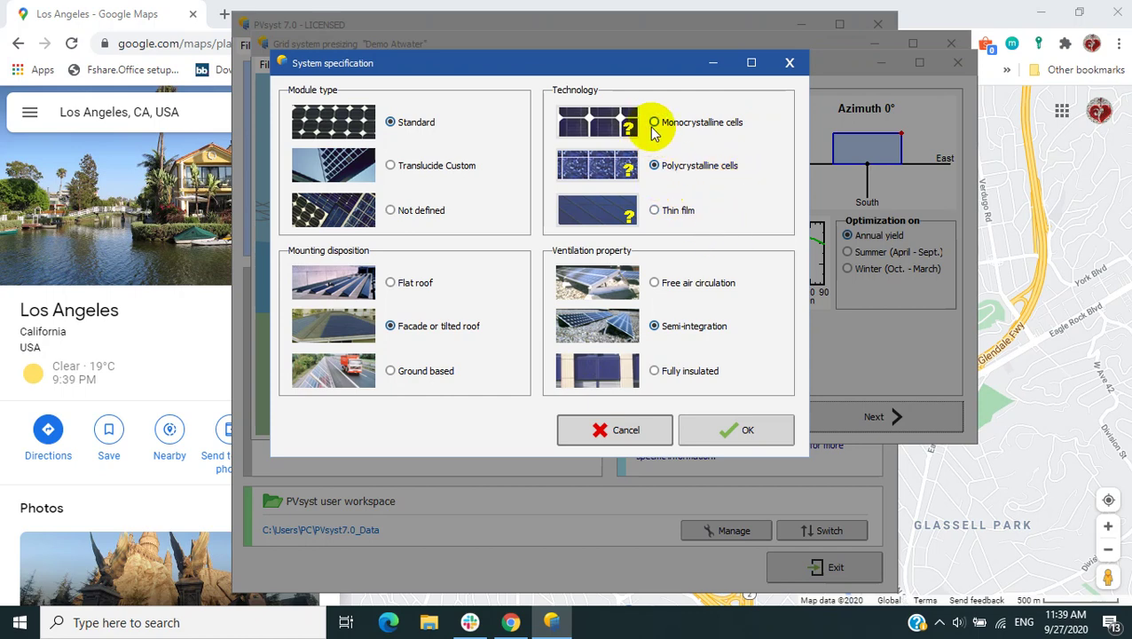
- Choose polycrystalline cells and facade or tilted roof mounting, and accept the system specification
click(655, 165)
click(654, 211)
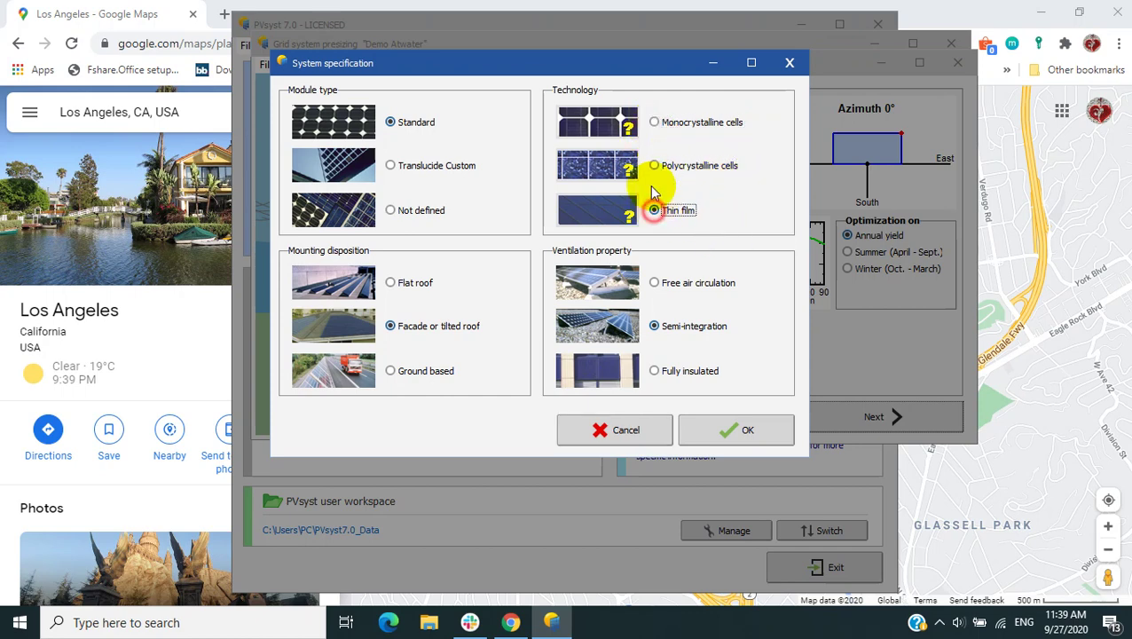
click(657, 166)
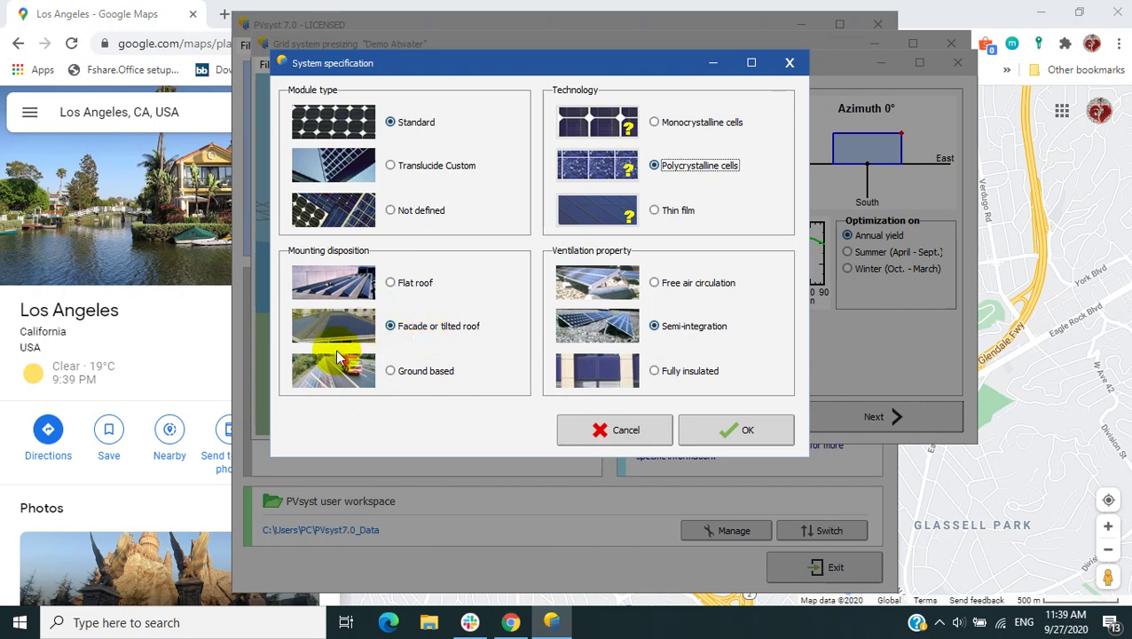
click(419, 325)
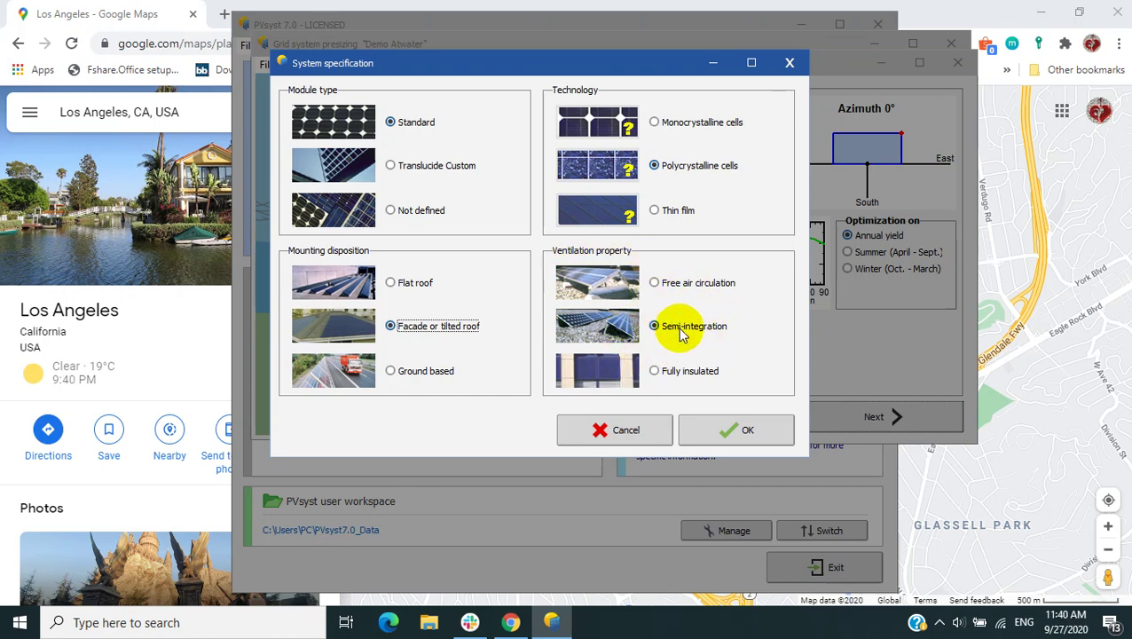
click(738, 432)
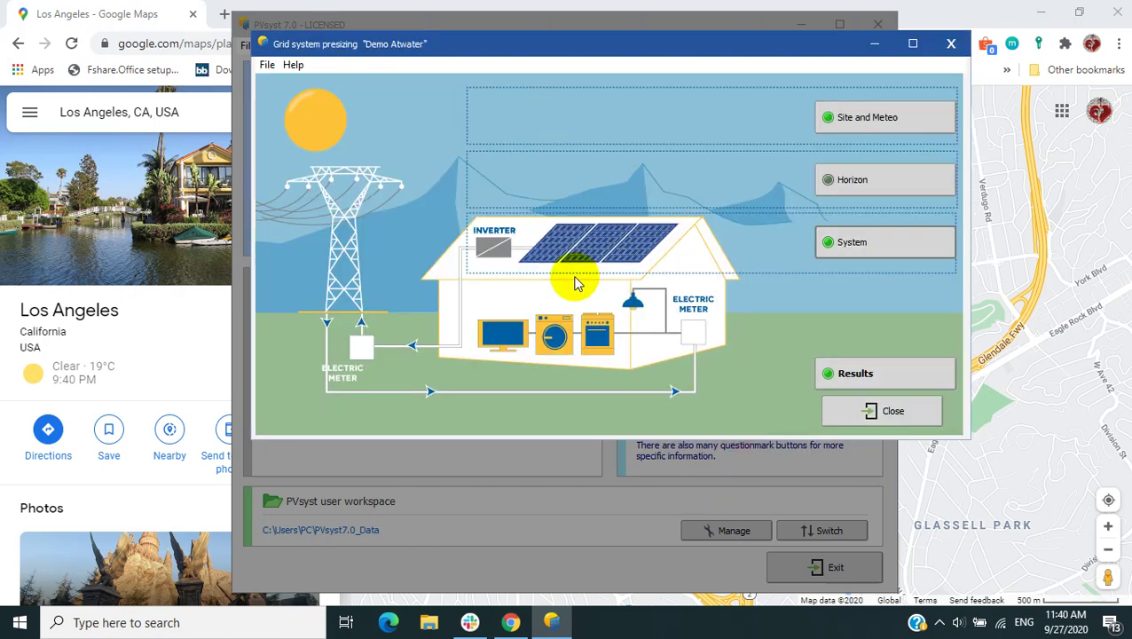
- Open the presizing results and examine the irradiation graph, the system output graph and the monthly table
click(860, 373)
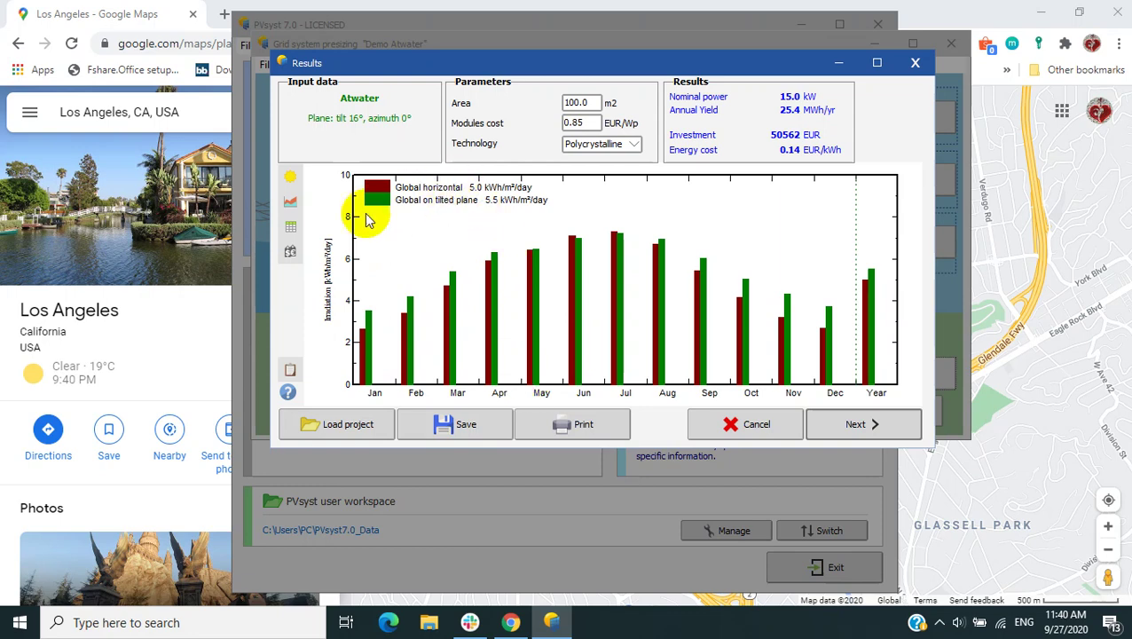
click(291, 200)
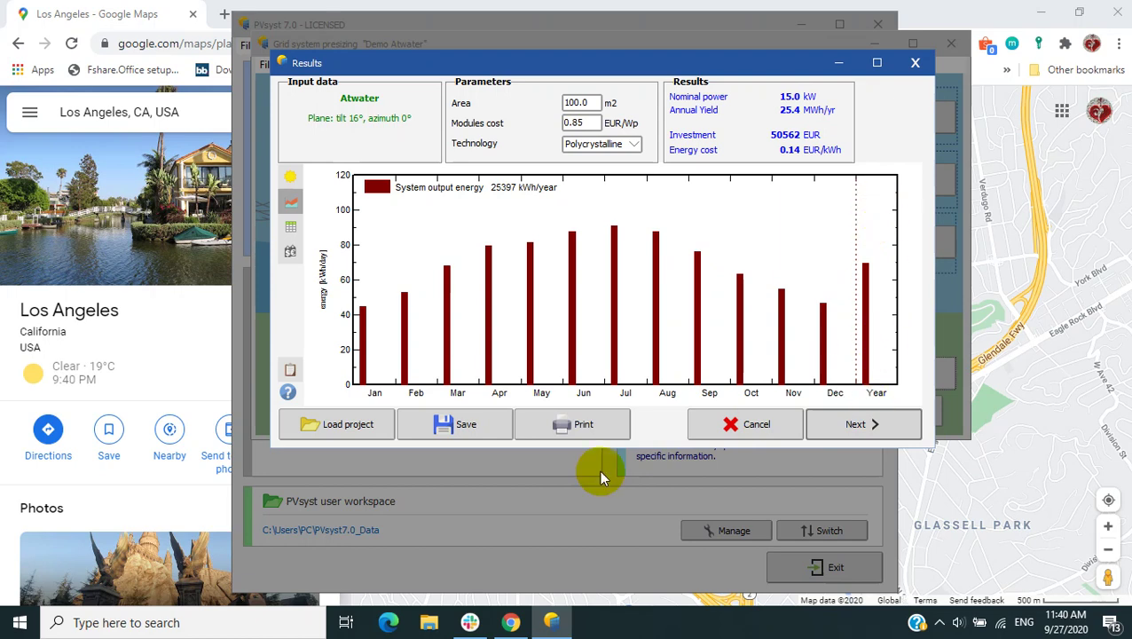
click(290, 226)
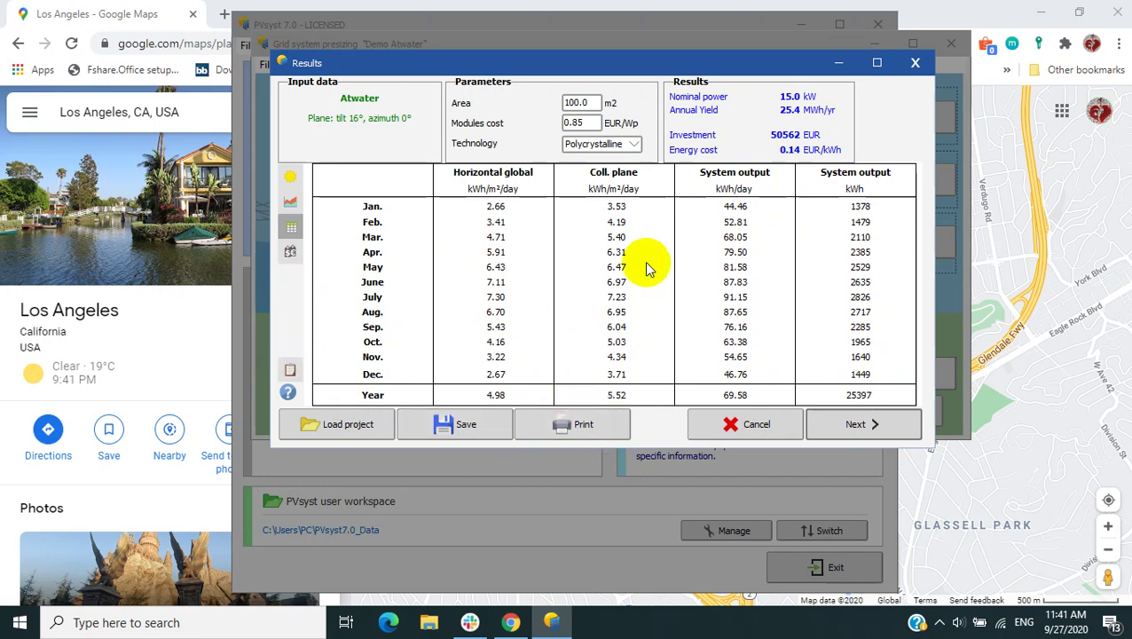
- Preview the printable grid system presizing report, read it through at a larger zoom and close the preview
click(554, 424)
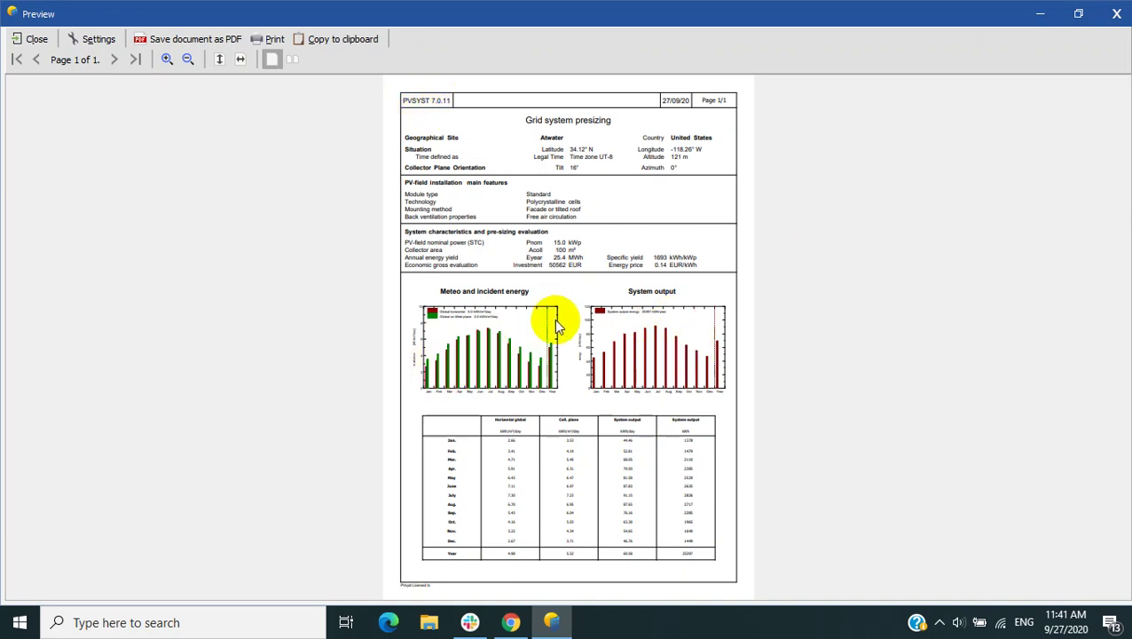
click(658, 263)
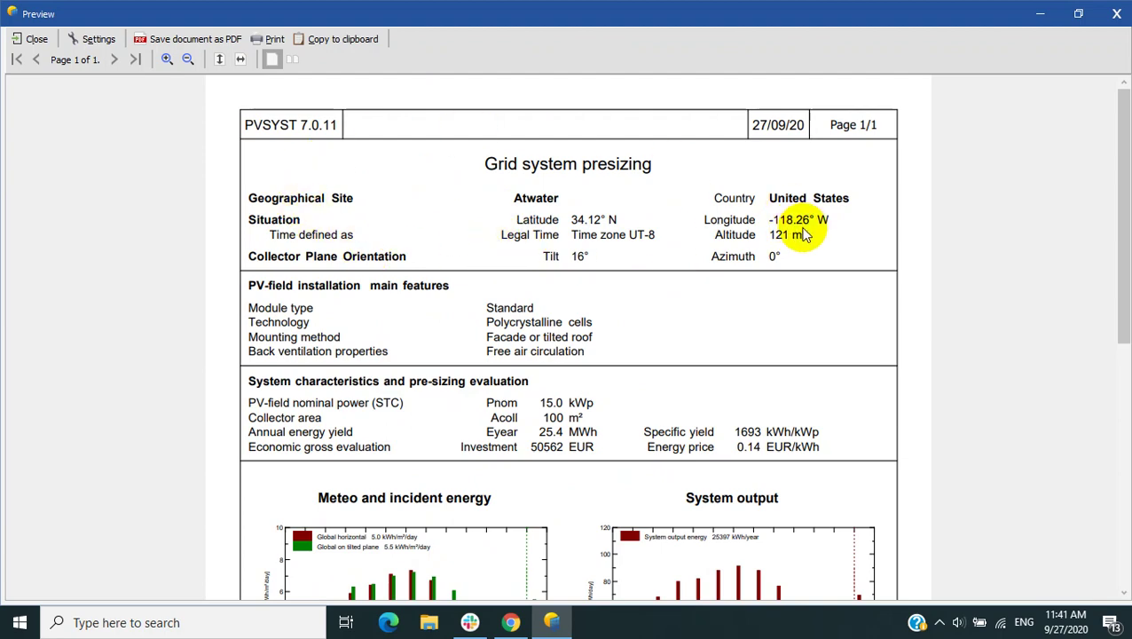
scroll(518, 340, down, 3)
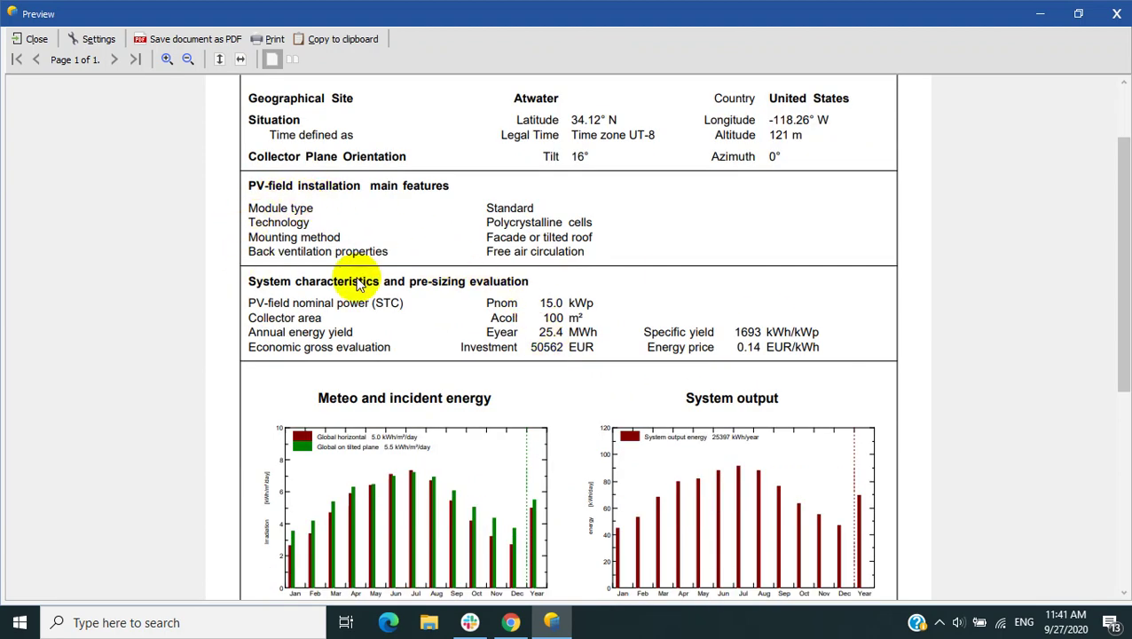
scroll(443, 207, down, 2)
scroll(369, 310, up, 1)
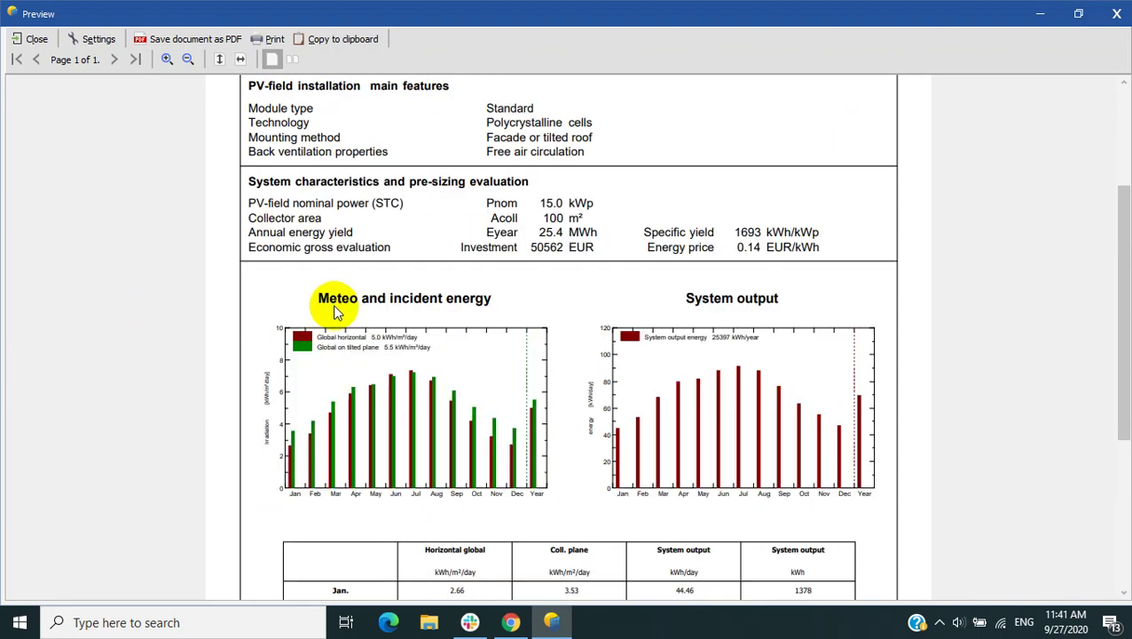
scroll(359, 274, down, 1)
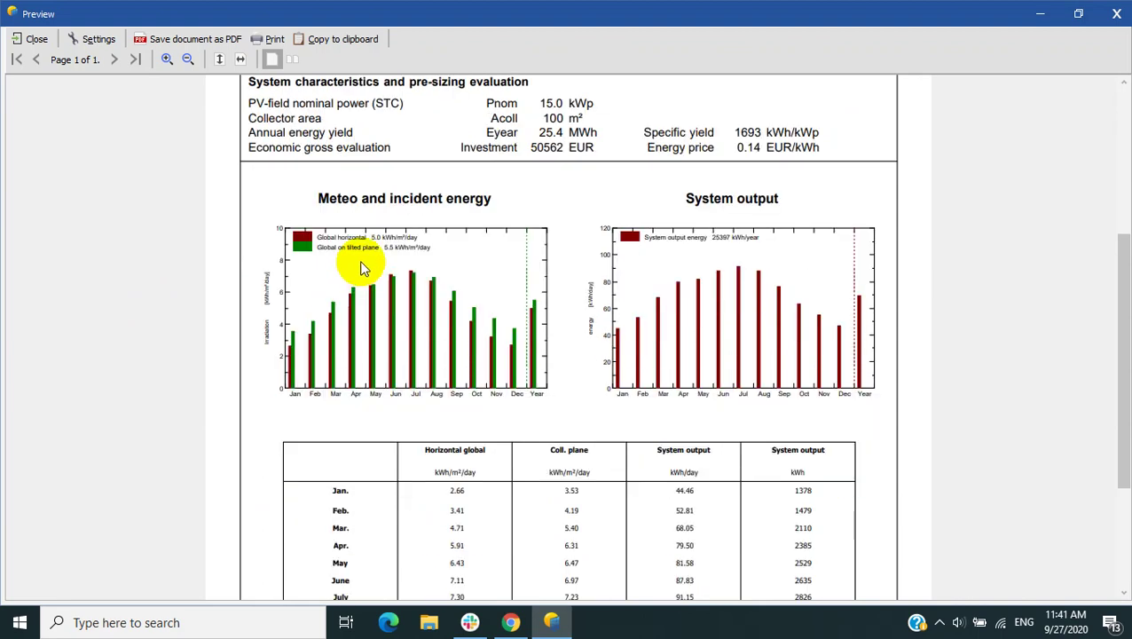
scroll(361, 266, up, 3)
scroll(361, 266, down, 3)
scroll(448, 363, down, 2)
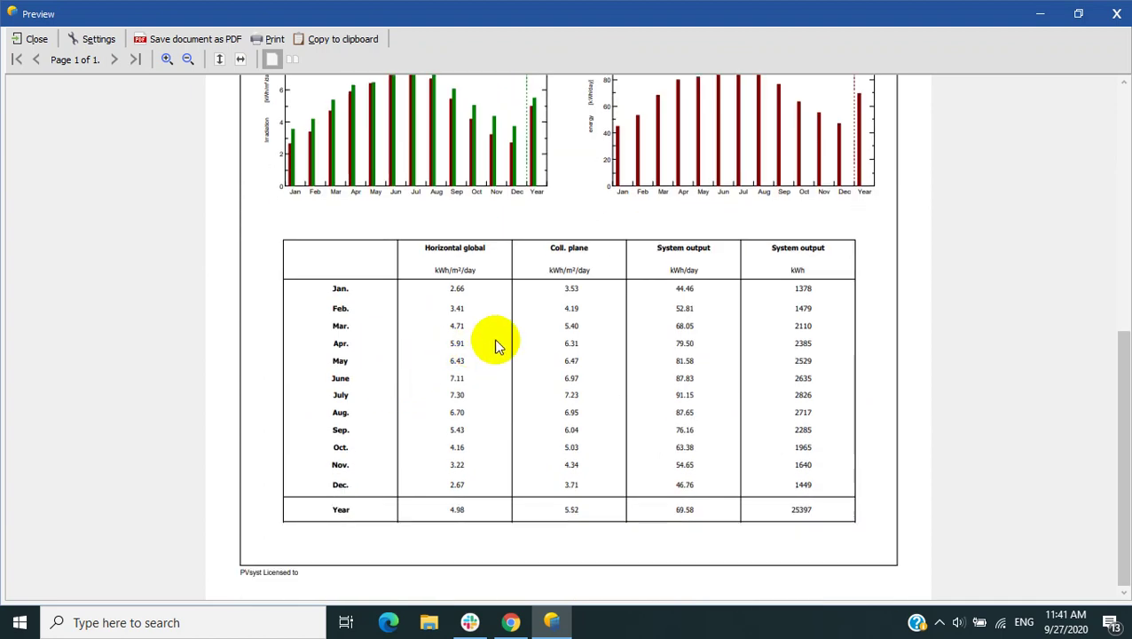
scroll(863, 461, up, 1)
scroll(863, 461, down, 1)
scroll(863, 462, up, 1)
drag(1125, 383, 1114, 170)
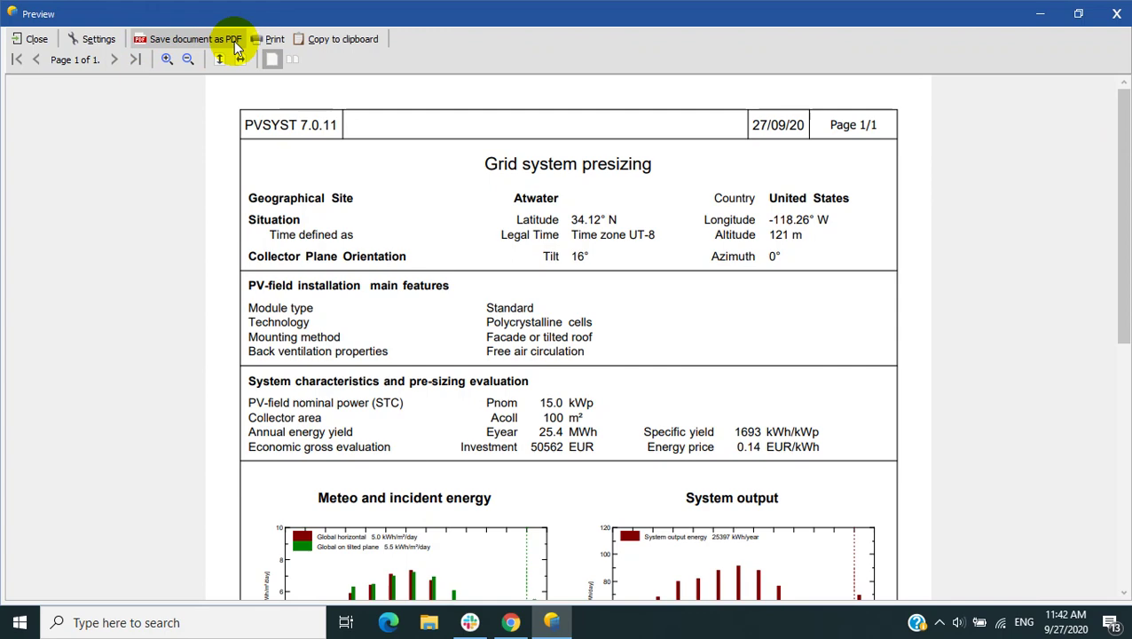
click(1120, 15)
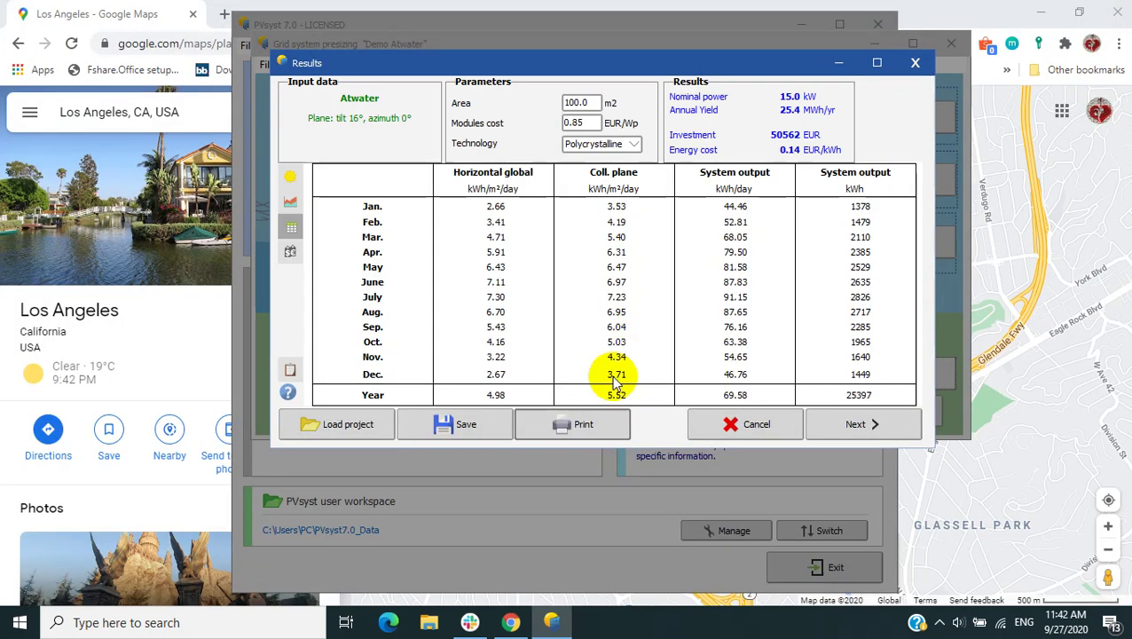
- Leave the results, save the presizing project Demo Atwater under the file name Atwater, and close the grid system presizing
click(857, 424)
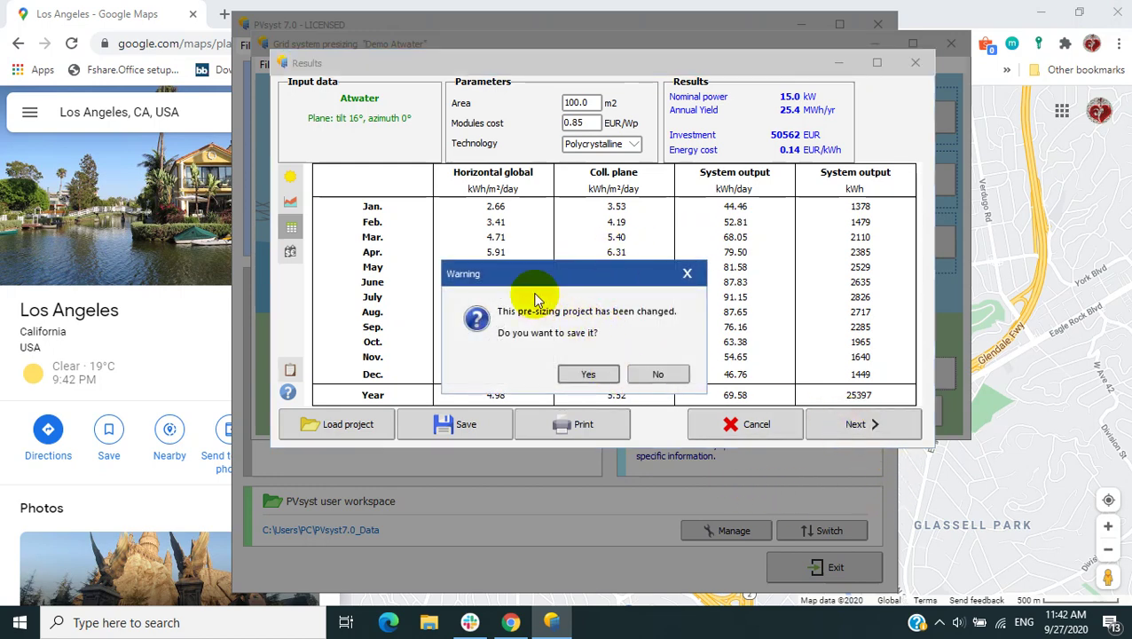
click(590, 374)
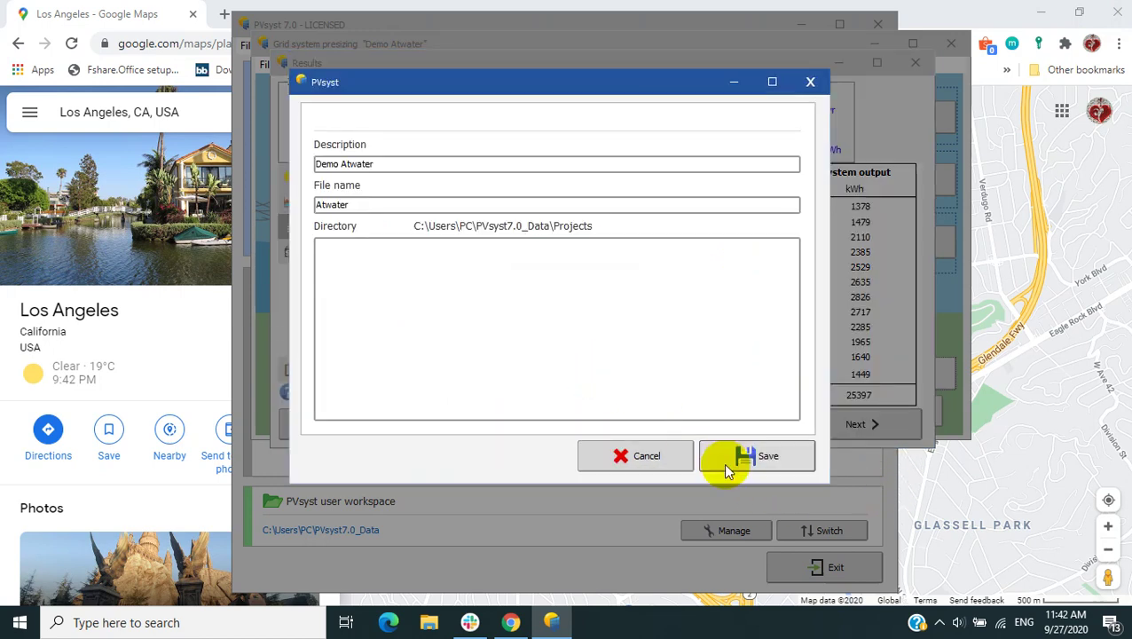
click(763, 457)
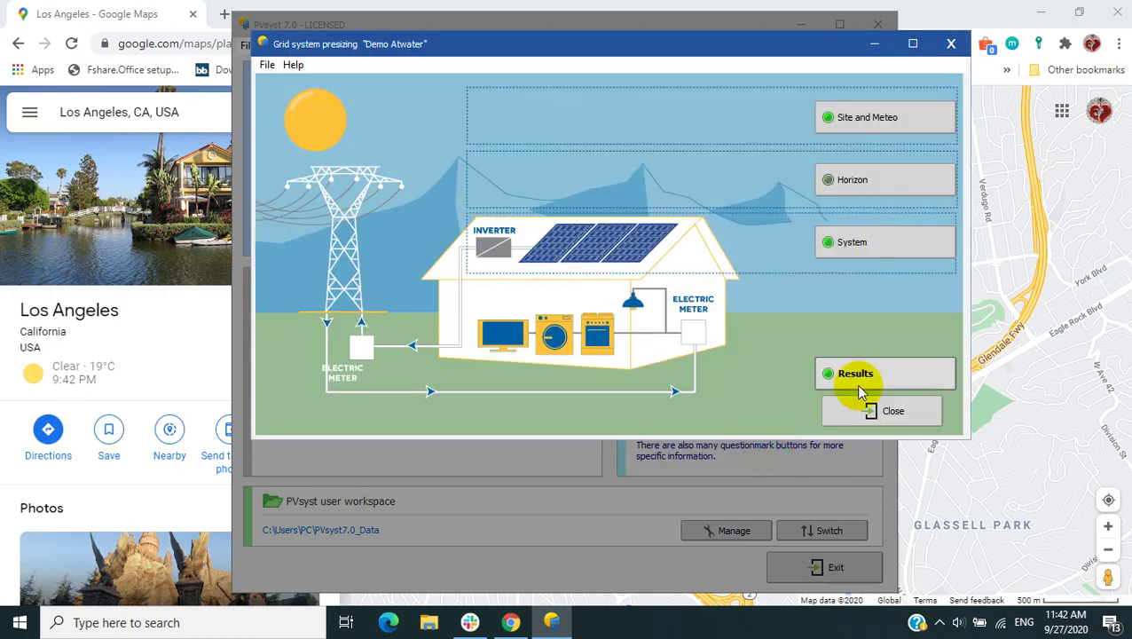
click(951, 44)
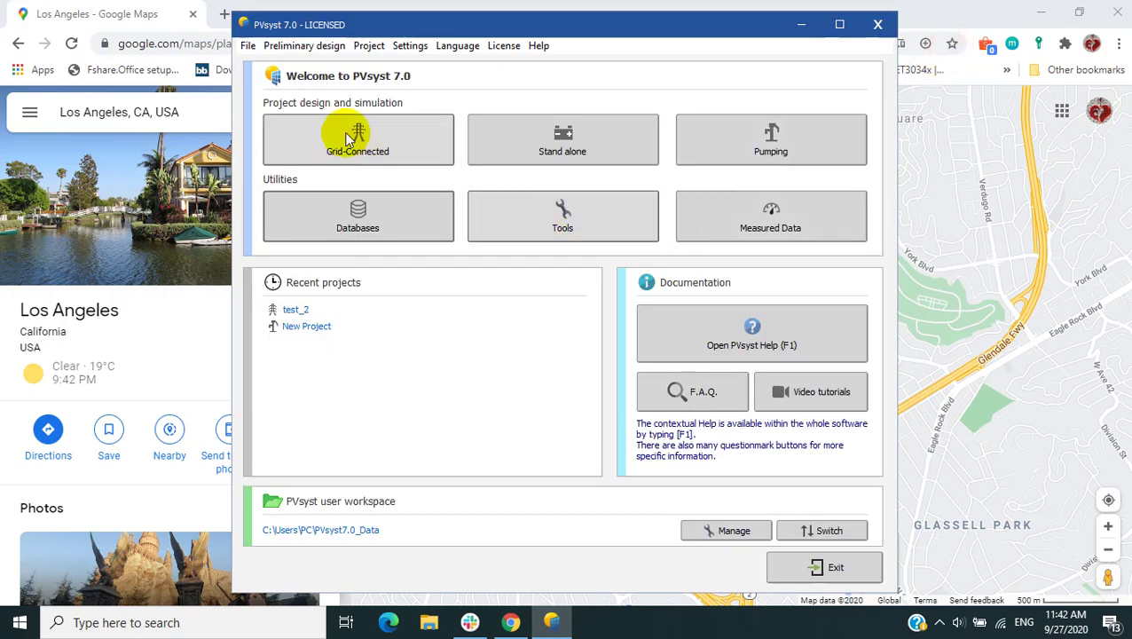
click(304, 46)
click(321, 68)
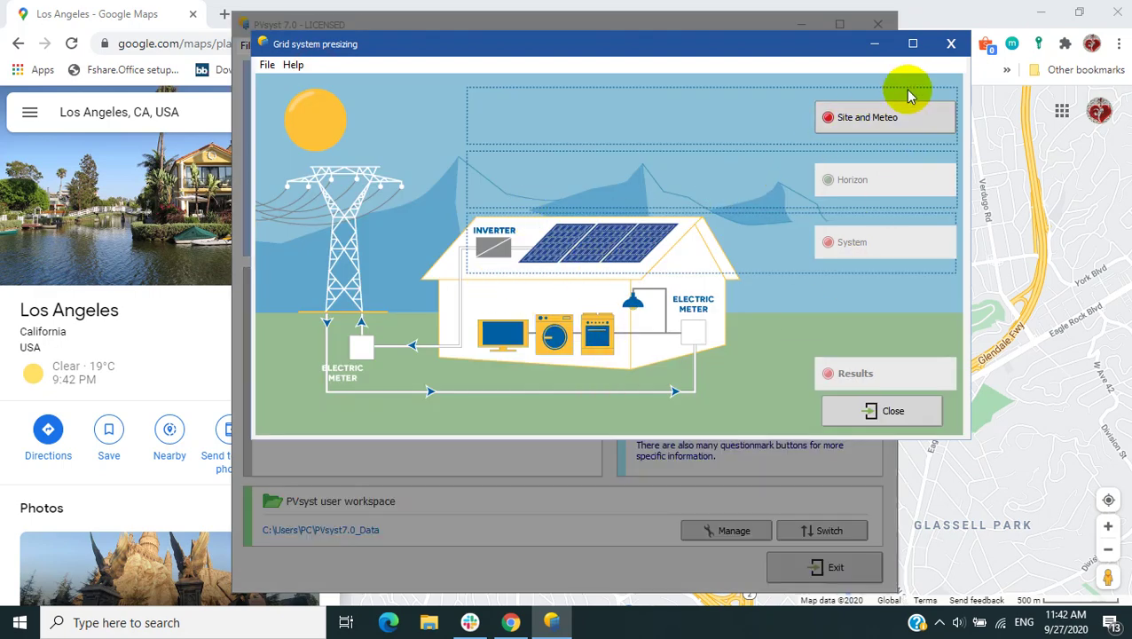
click(951, 43)
click(304, 45)
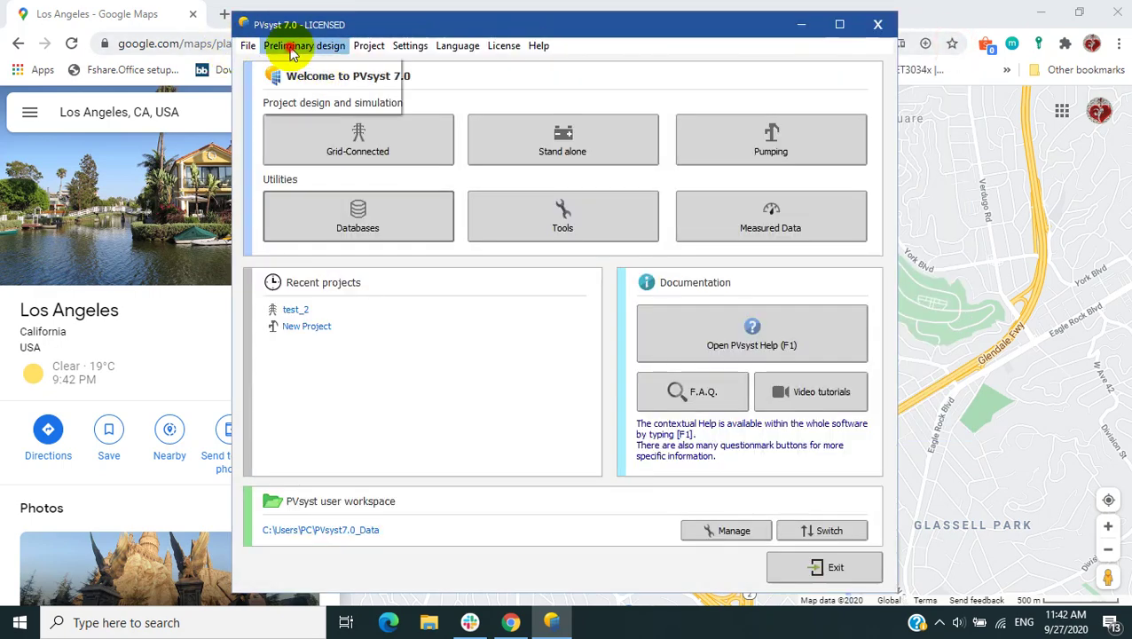
click(417, 419)
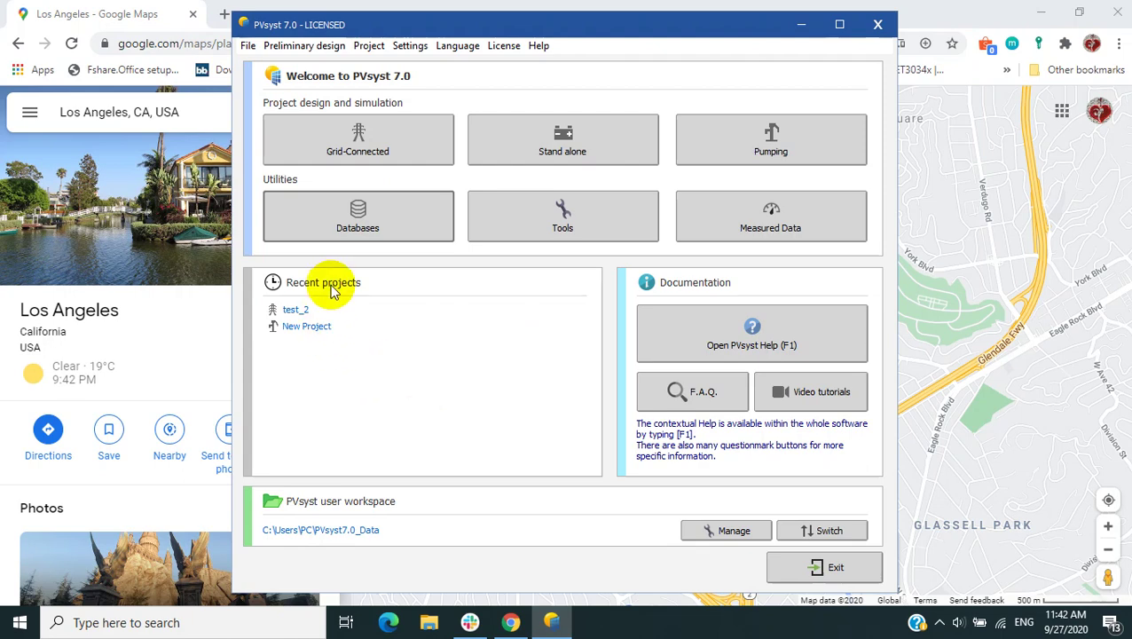
- Start a new grid-connected presizing, accept the default project name and the Atwater site in the United States, and close it
click(290, 47)
click(283, 68)
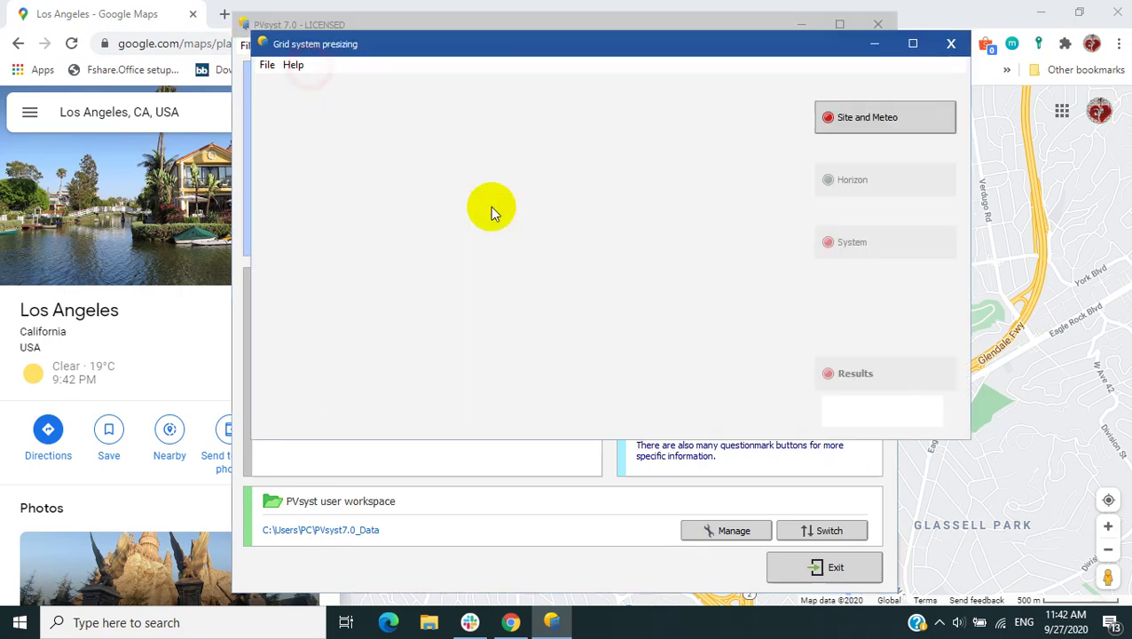
click(862, 115)
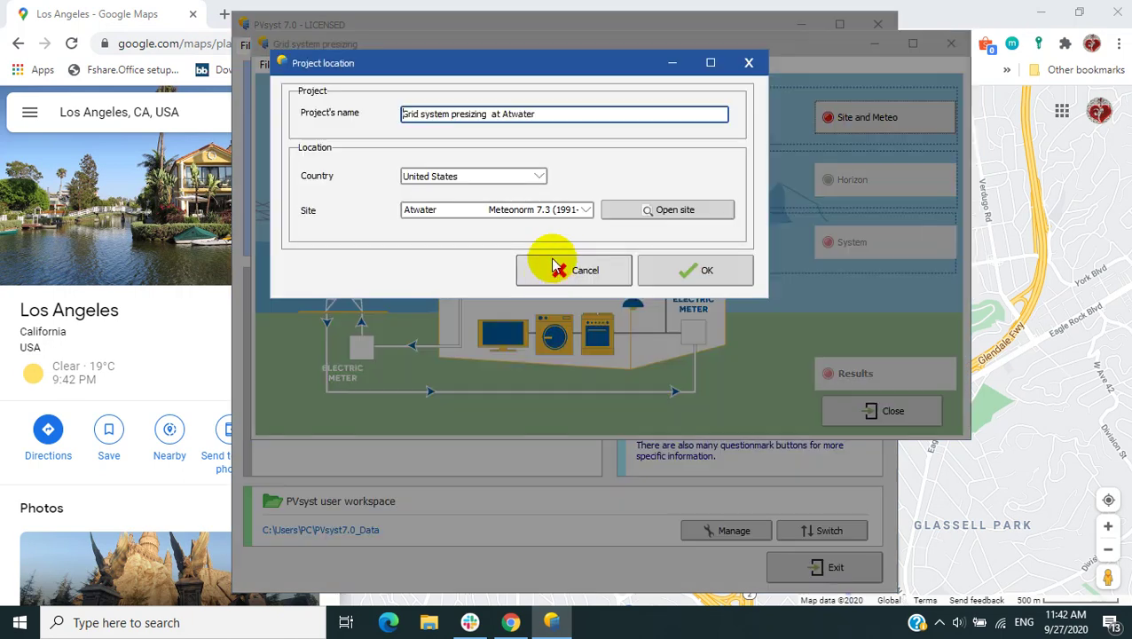
click(703, 271)
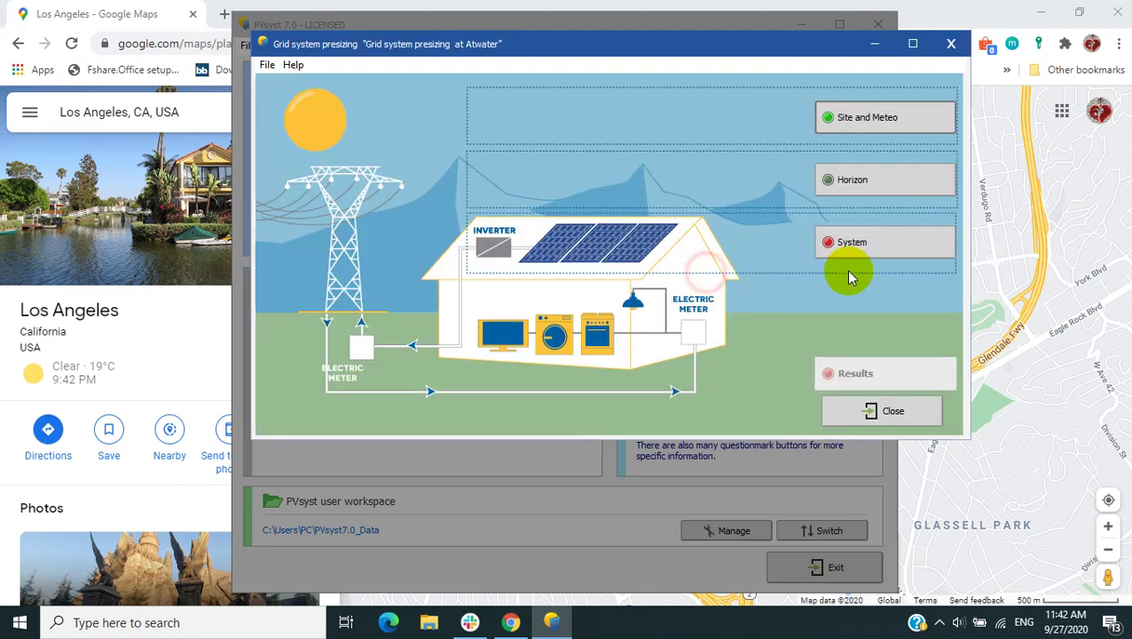
click(881, 422)
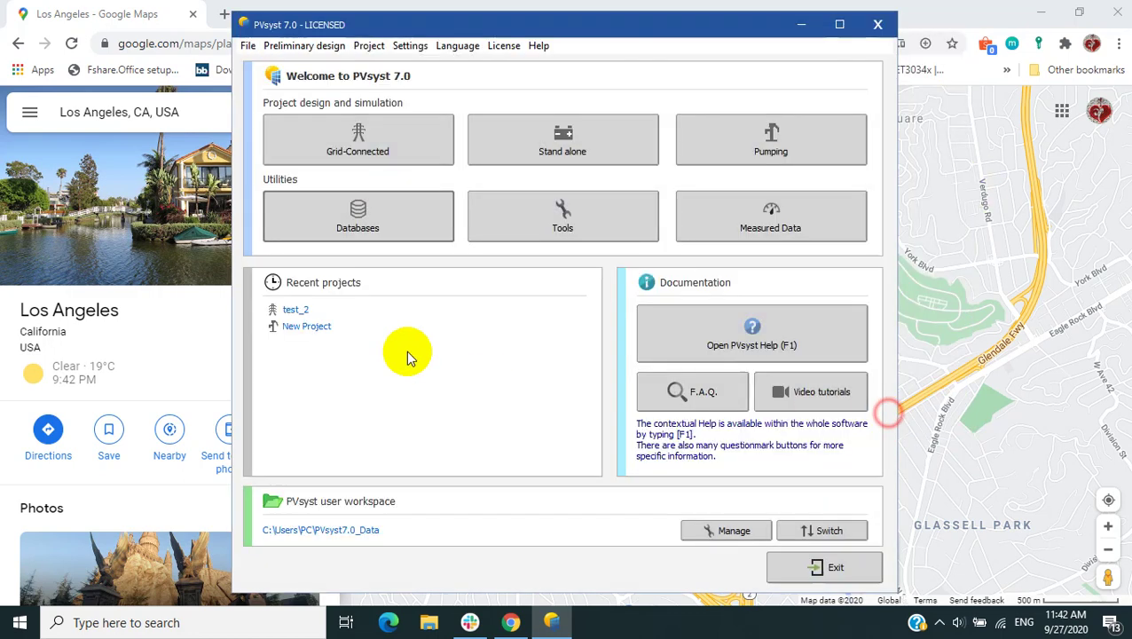